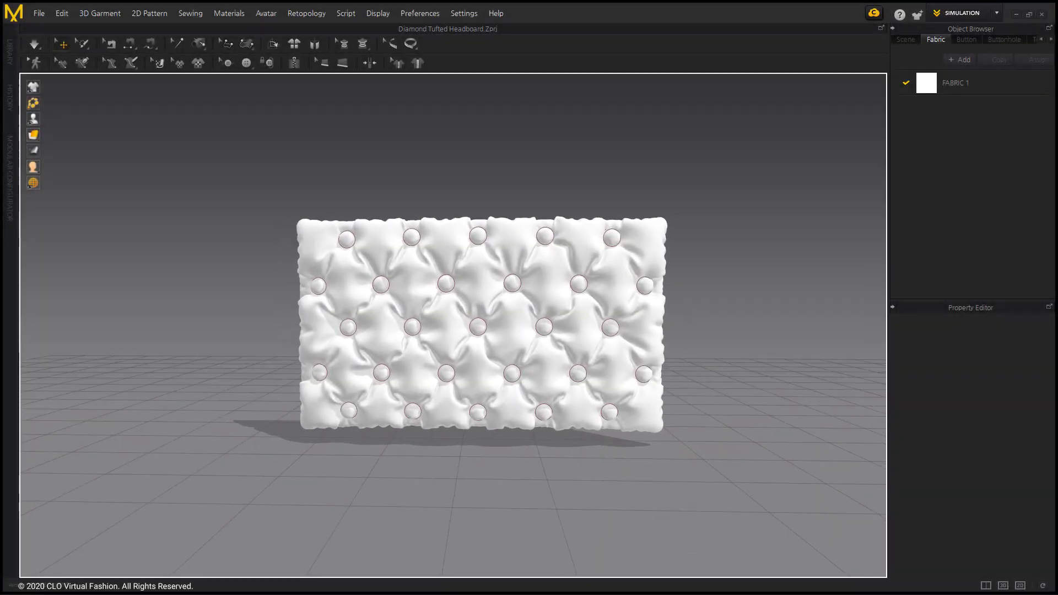
{"action": "key", "text": "2"}
{"action": "scroll", "coordinate": [453, 325], "scroll_direction": "up", "scroll_amount": 6}
{"action": "right_click_drag", "start_coordinate": [606, 325], "coordinate": [265, 337]}
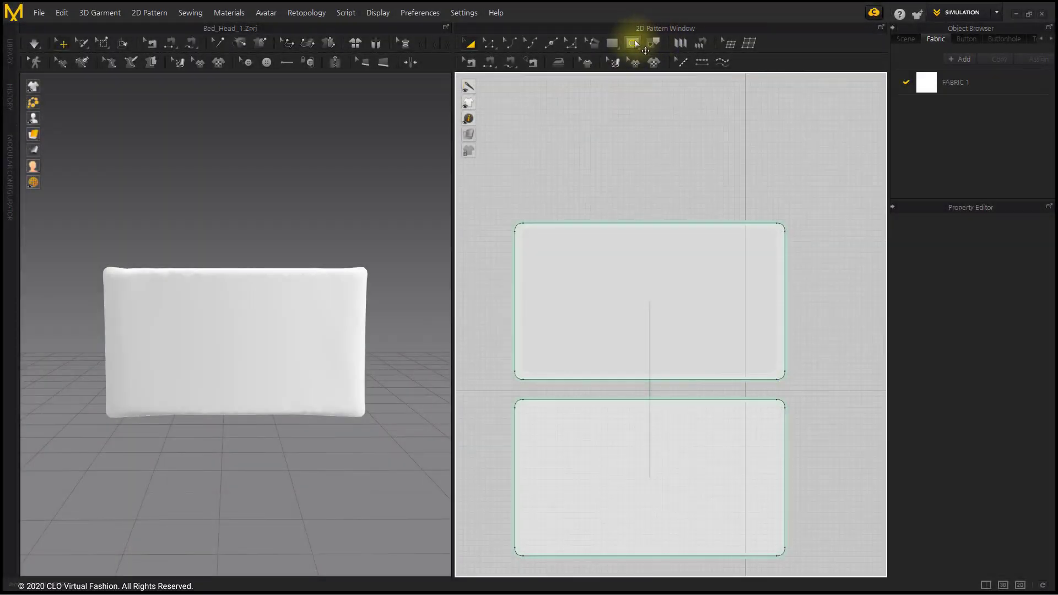
Draw an internal circle about 84 mm in circumference near the upper-left corner of the upper headboard pattern.
{"action": "left_click", "coordinate": [635, 44]}
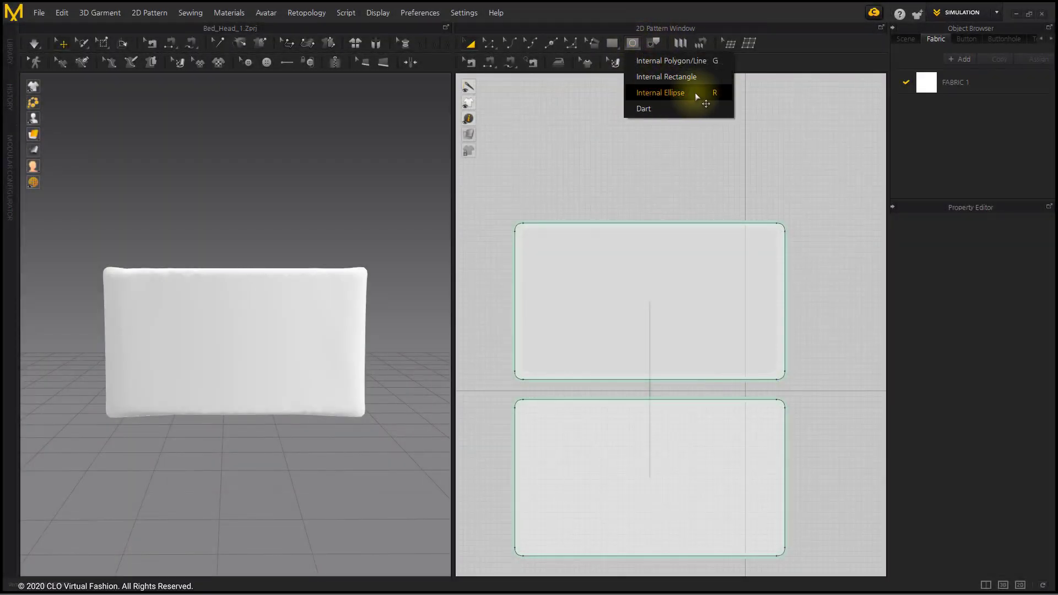
{"action": "left_click", "coordinate": [696, 92]}
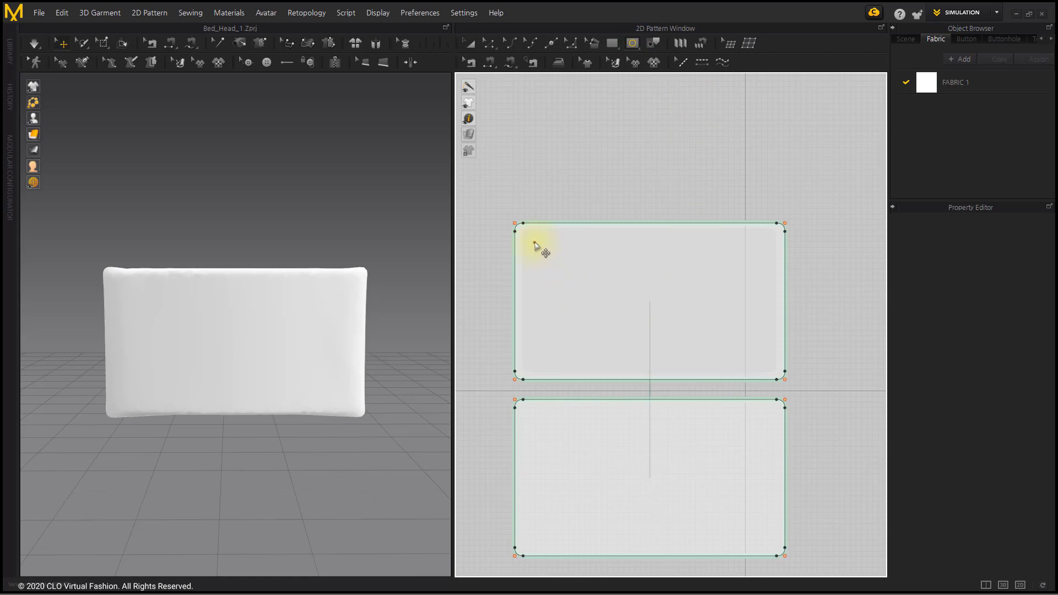
{"action": "left_click_drag", "start_coordinate": [547, 257], "coordinate": [599, 254]}
Copy the internal circle and paste 4 more in a horizontal row at an interval of 86.7 mm.
{"action": "left_click", "coordinate": [470, 43]}
{"action": "left_click", "coordinate": [565, 131]}
{"action": "left_click", "coordinate": [591, 193]}
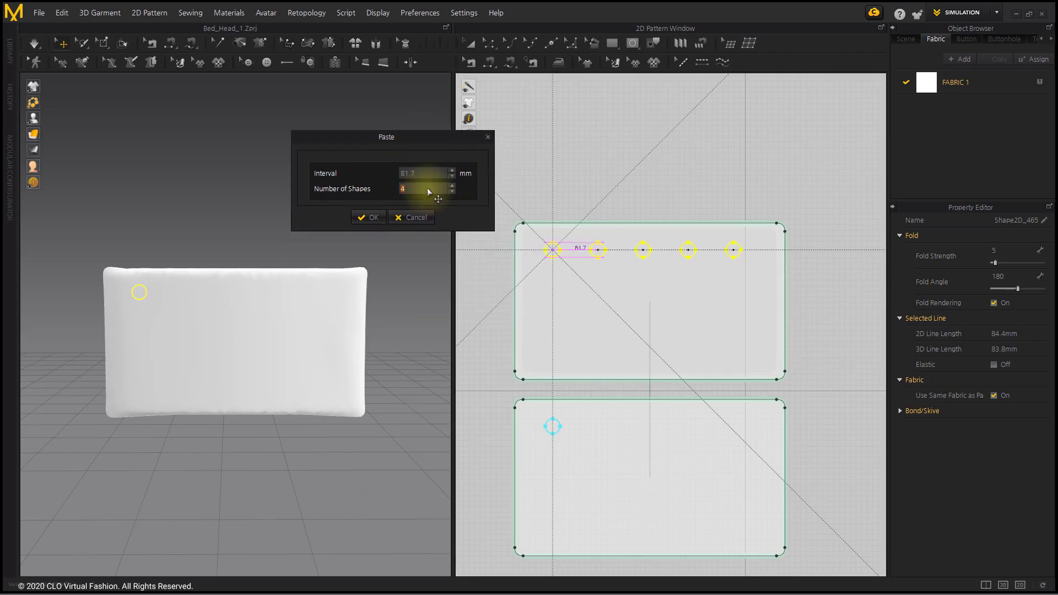
{"action": "scroll", "coordinate": [434, 174], "scroll_direction": "up", "scroll_amount": 3}
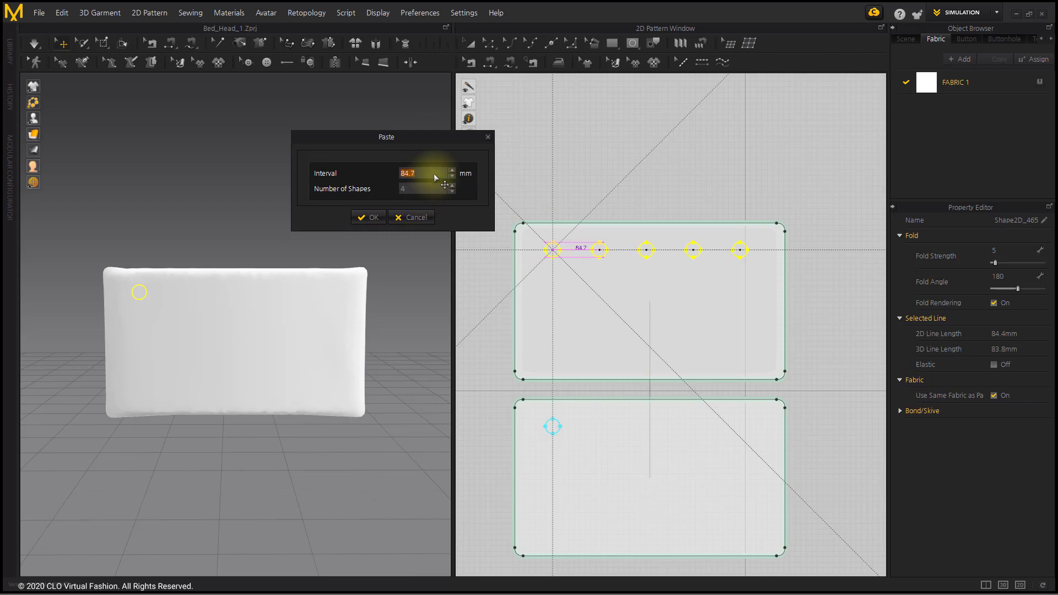
{"action": "scroll", "coordinate": [435, 173], "scroll_direction": "up", "scroll_amount": 1}
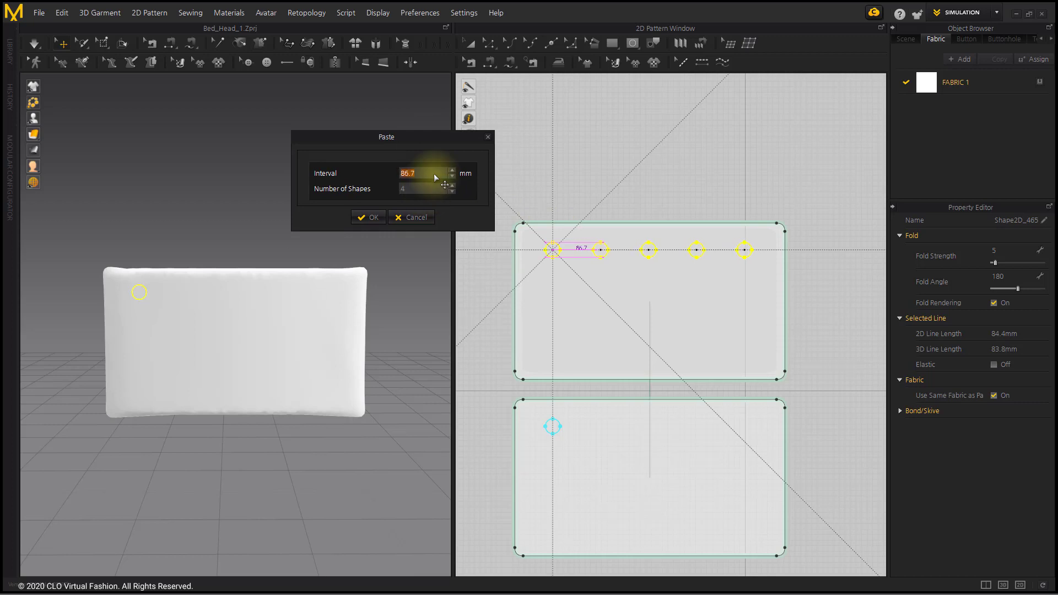
{"action": "left_click", "coordinate": [369, 217]}
Copy the row of five circles and paste it diagonally below, about 75 mm away, as a staggered second row.
{"action": "left_click_drag", "start_coordinate": [537, 198], "coordinate": [768, 289]}
{"action": "left_click_drag", "start_coordinate": [695, 291], "coordinate": [664, 295]}
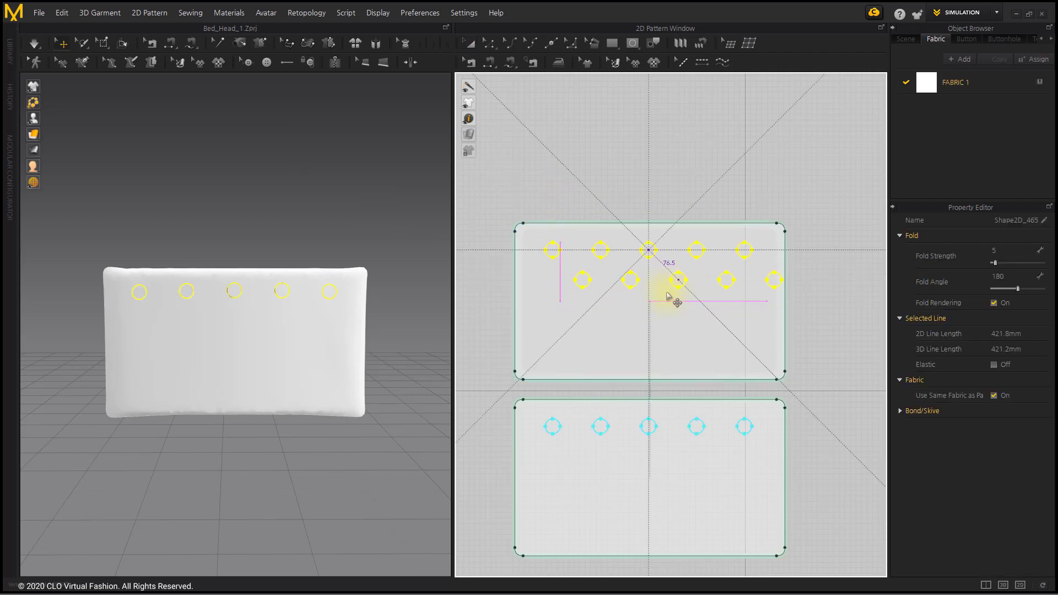
{"action": "left_click_drag", "start_coordinate": [666, 290], "coordinate": [669, 289]}
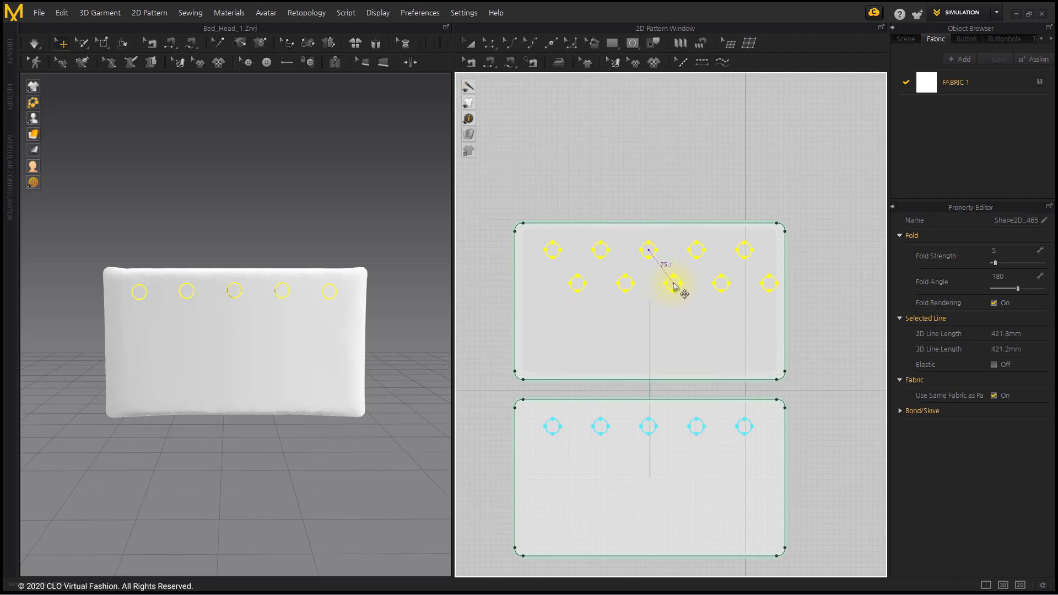
{"action": "left_click_drag", "start_coordinate": [675, 287], "coordinate": [674, 283]}
Duplicate the leftmost circle of the second row to its left, making the row six circles wide.
{"action": "left_click", "coordinate": [822, 291]}
{"action": "left_click_drag", "start_coordinate": [578, 283], "coordinate": [532, 287]}
{"action": "left_click", "coordinate": [530, 284]}
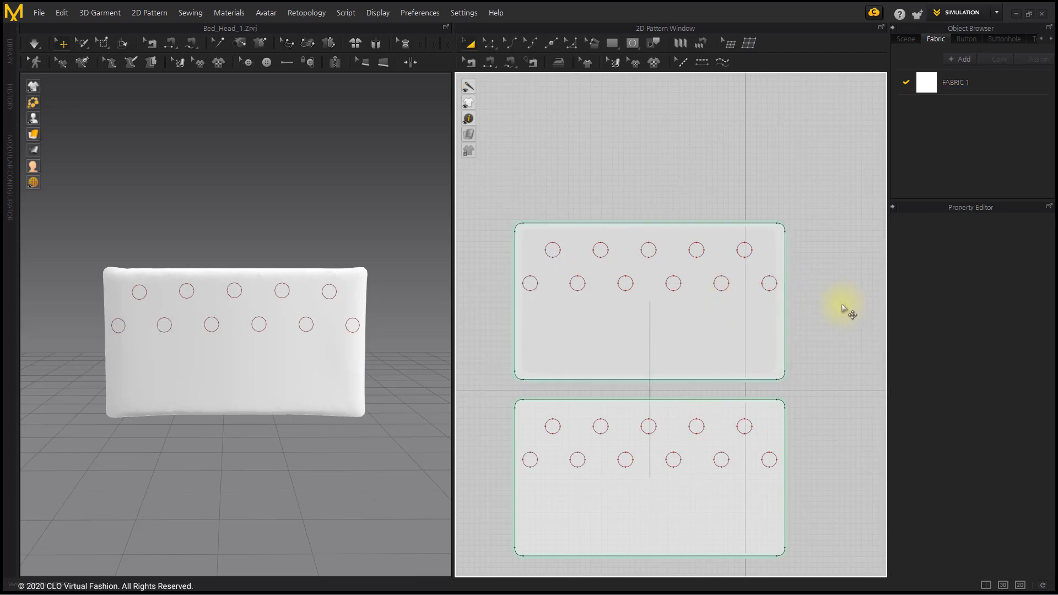
Paste a copy of both circle rows directly below them and shift all four rows slightly upward on the pattern.
{"action": "left_click_drag", "start_coordinate": [845, 306], "coordinate": [501, 242]}
{"action": "key", "text": "ctrl+c"}
{"action": "key", "text": "ctrl+v"}
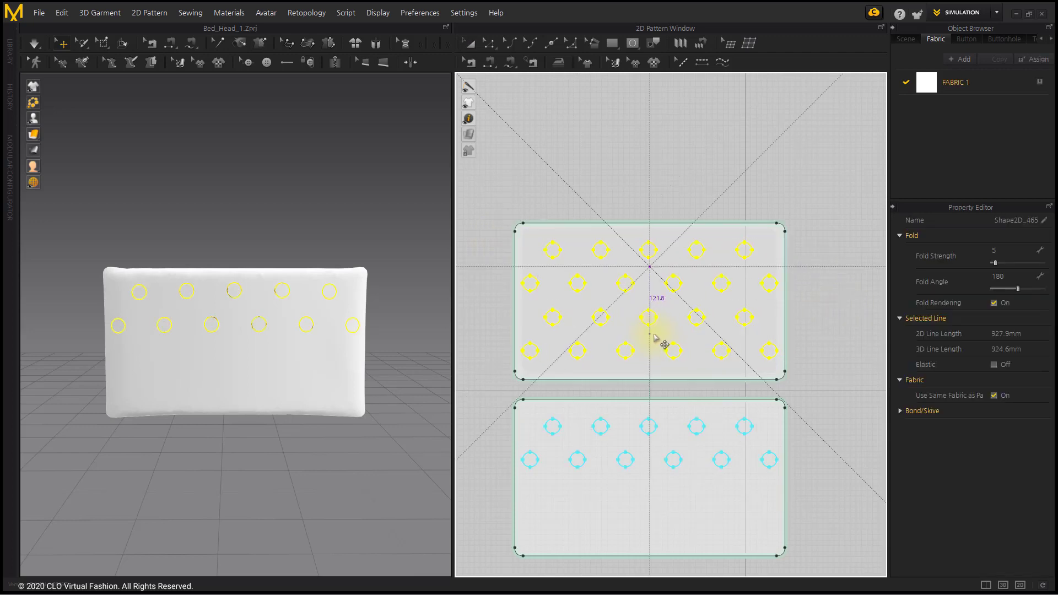
{"action": "left_click", "coordinate": [656, 331]}
{"action": "left_click_drag", "start_coordinate": [810, 359], "coordinate": [425, 238]}
{"action": "left_click_drag", "start_coordinate": [619, 287], "coordinate": [620, 277]}
Copy the third row of five circles and paste it directly below the fourth row, near the pattern's lower edge.
{"action": "left_click_drag", "start_coordinate": [803, 312], "coordinate": [518, 291]}
{"action": "key", "text": "ctrl+c"}
{"action": "key", "text": "ctrl+v"}
{"action": "left_click_drag", "start_coordinate": [651, 366], "coordinate": [651, 368]}
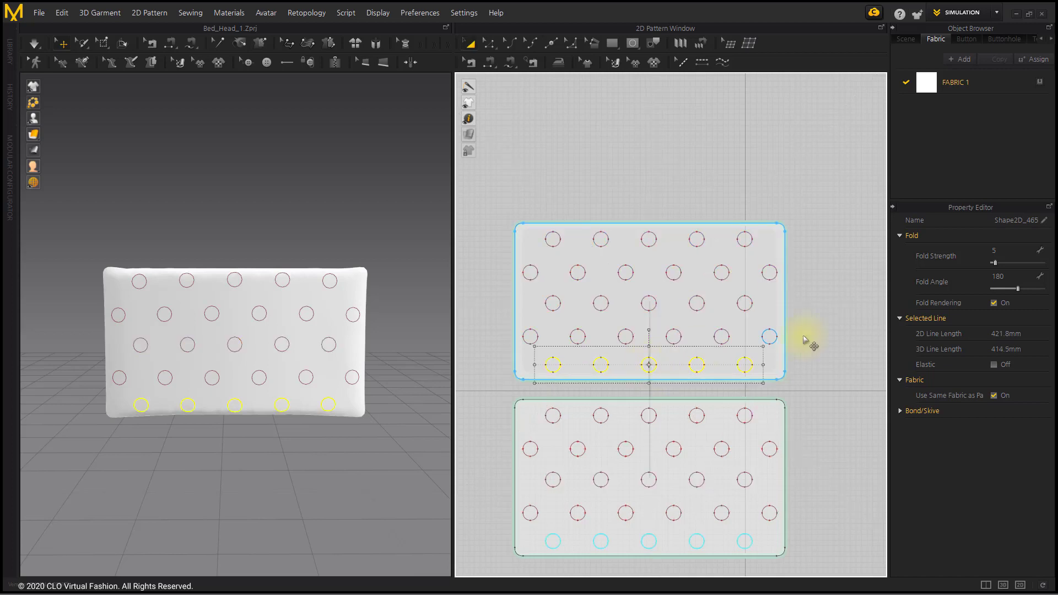
{"action": "left_click", "coordinate": [826, 335]}
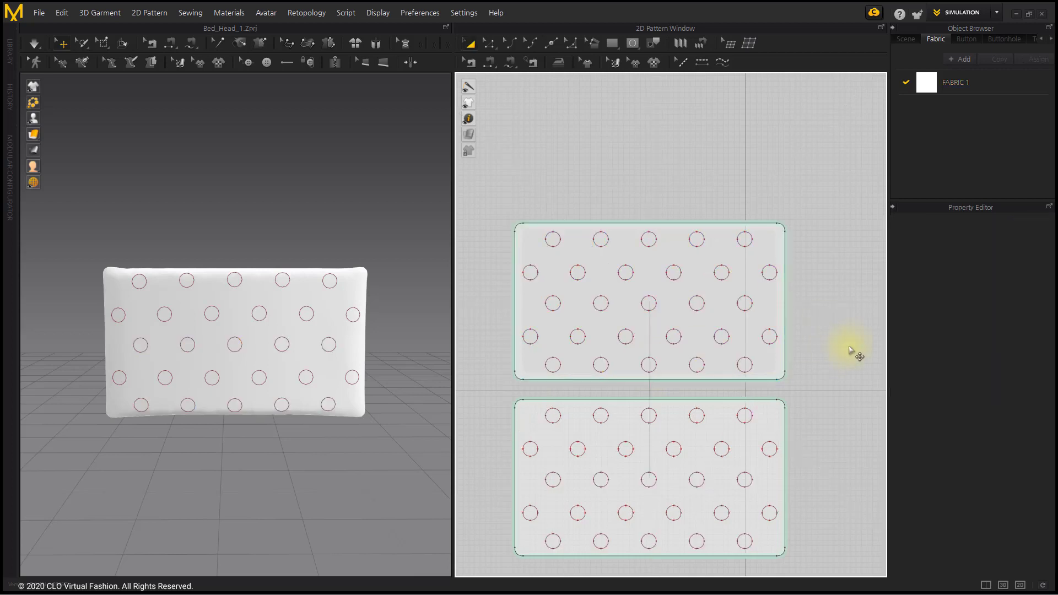
Create a Layer Clone (Over) of the upper pattern and place it directly above, about 316 mm from the original.
{"action": "right_click", "coordinate": [786, 245]}
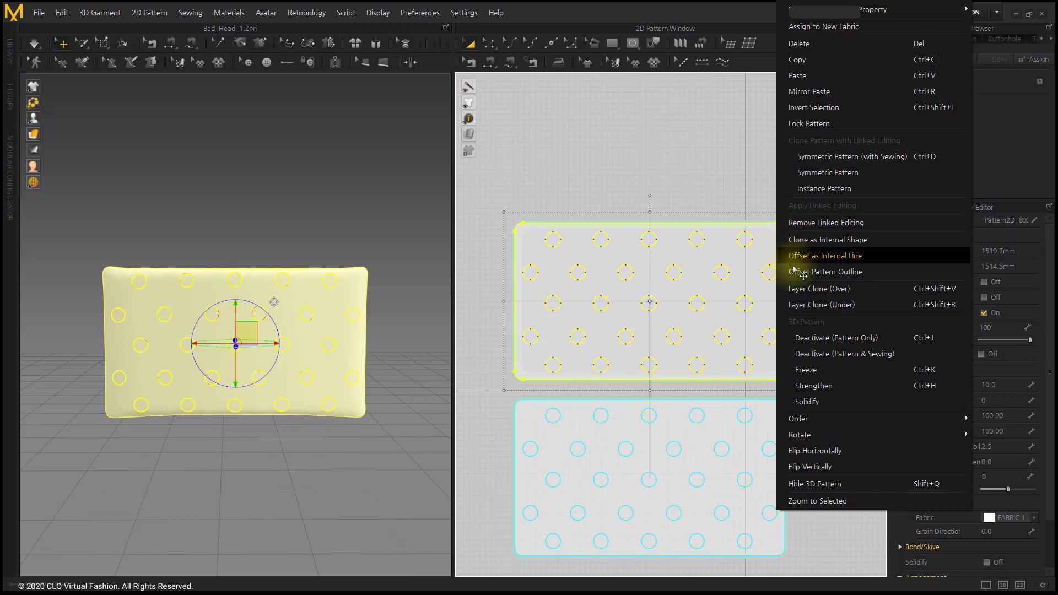
{"action": "left_click", "coordinate": [820, 289]}
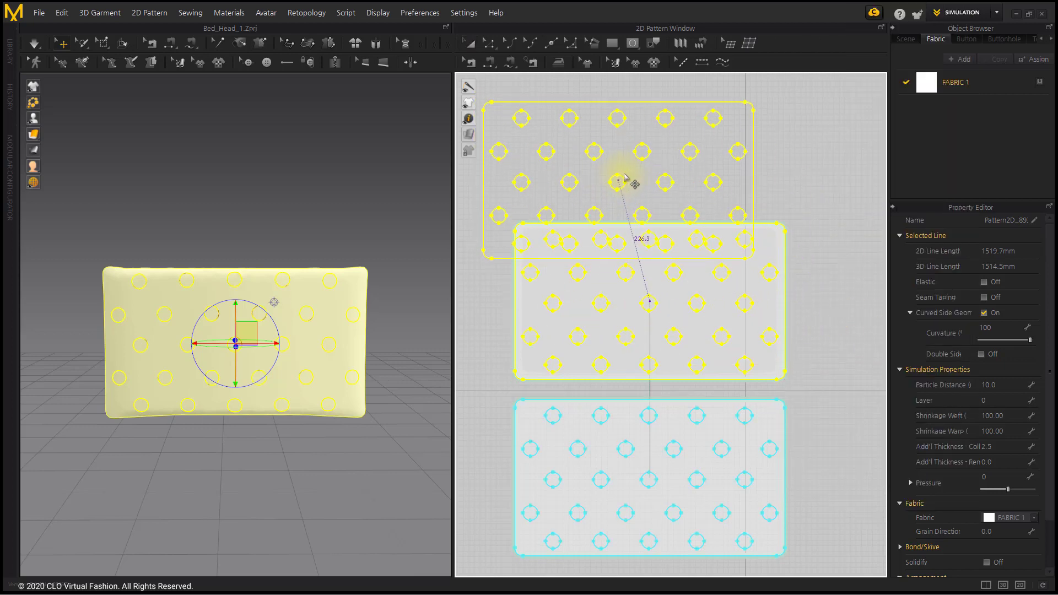
{"action": "left_click", "coordinate": [649, 130]}
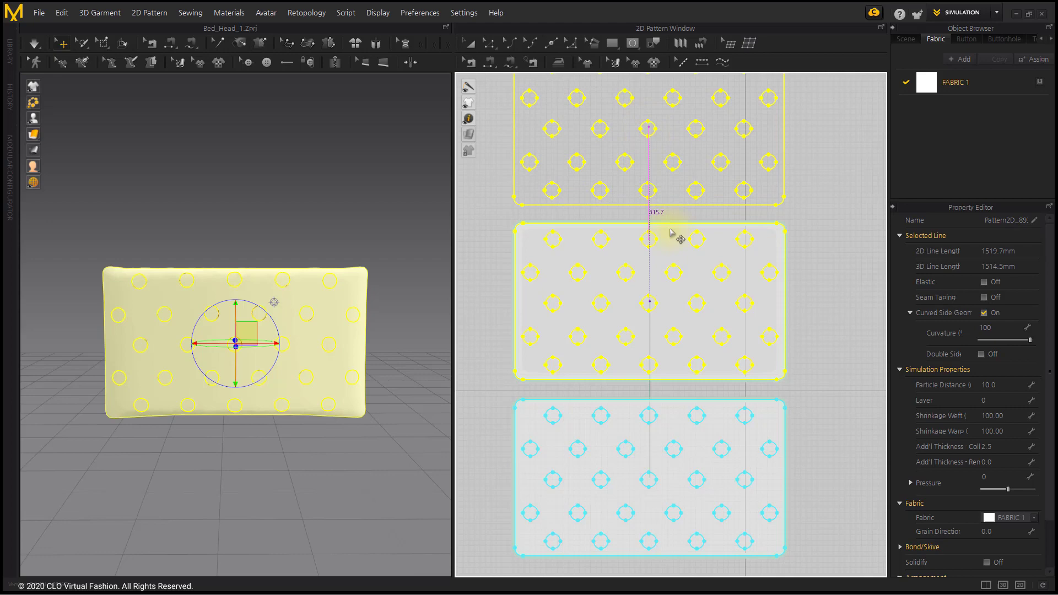
{"action": "left_click", "coordinate": [804, 363]}
Select the two original headboard patterns below the clone and freeze them.
{"action": "left_click_drag", "start_coordinate": [481, 225], "coordinate": [779, 489]}
{"action": "right_click", "coordinate": [645, 328]}
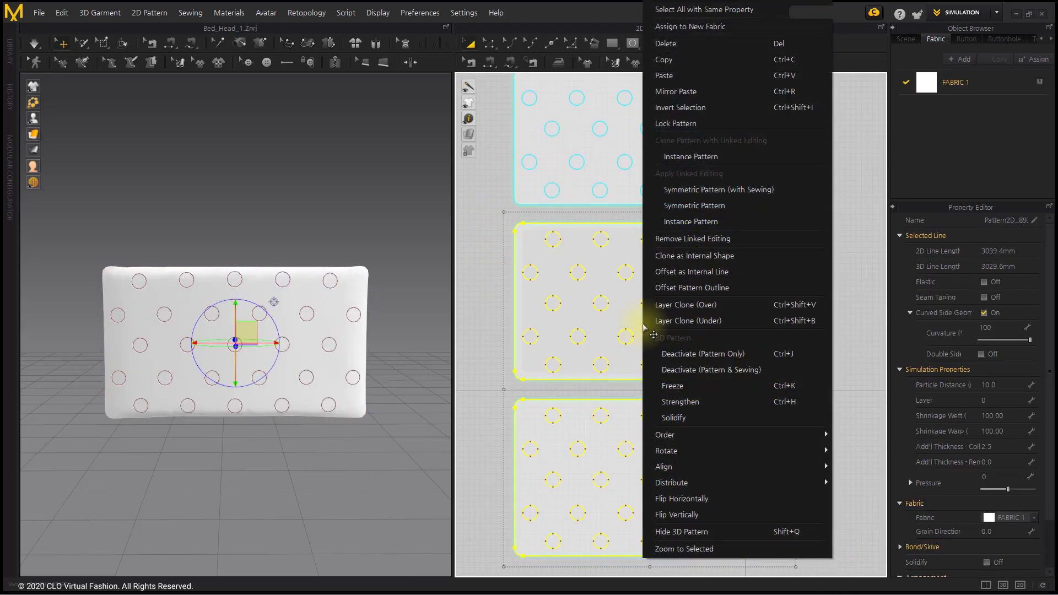
{"action": "left_click", "coordinate": [673, 386]}
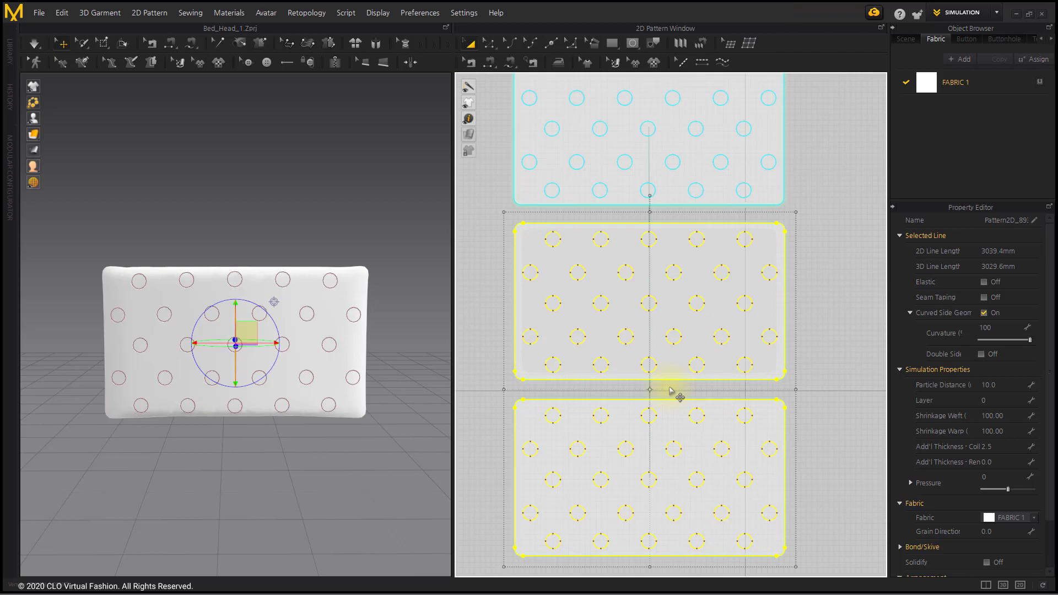
{"action": "left_click", "coordinate": [819, 396]}
Remove linked editing from the cloned headboard pattern.
{"action": "right_click_drag", "start_coordinate": [673, 149], "coordinate": [693, 326]}
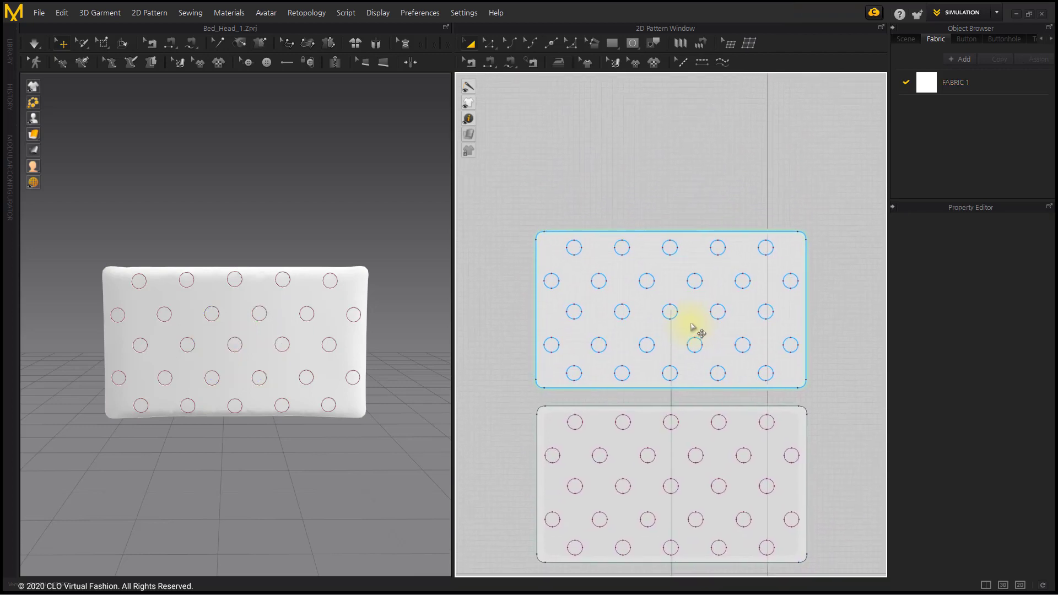
{"action": "scroll", "coordinate": [694, 322], "scroll_direction": "up", "scroll_amount": 2}
{"action": "right_click", "coordinate": [629, 247]}
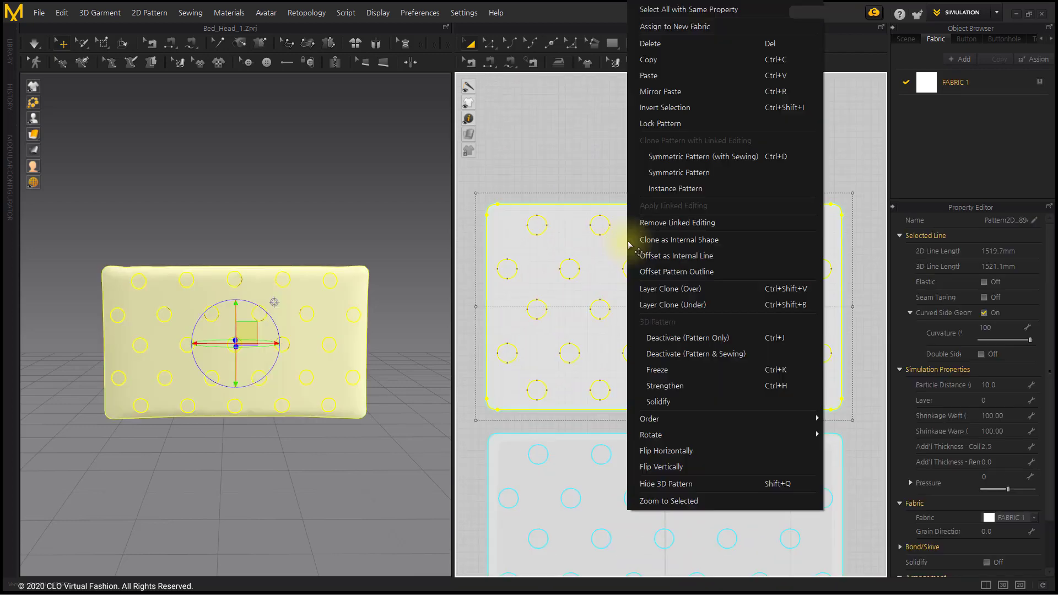
{"action": "left_click", "coordinate": [734, 228]}
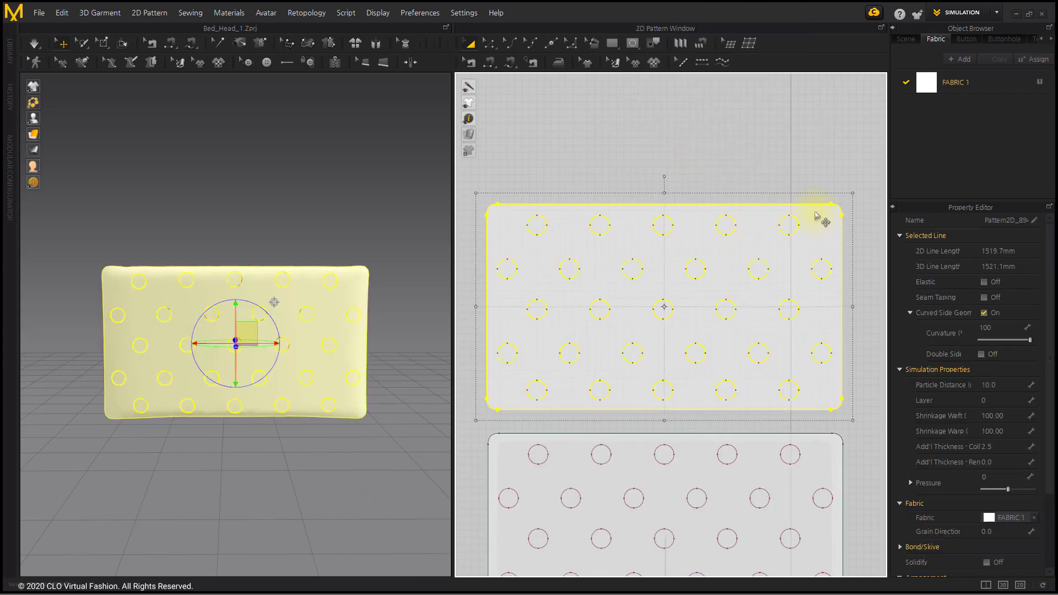
Move the cloned layer away from the headboard's front in 3D and simulate it against the frozen patterns.
{"action": "right_click_drag", "start_coordinate": [182, 353], "coordinate": [270, 357]}
{"action": "left_click_drag", "start_coordinate": [267, 353], "coordinate": [302, 365]}
{"action": "scroll", "coordinate": [302, 365], "scroll_direction": "up", "scroll_amount": 3}
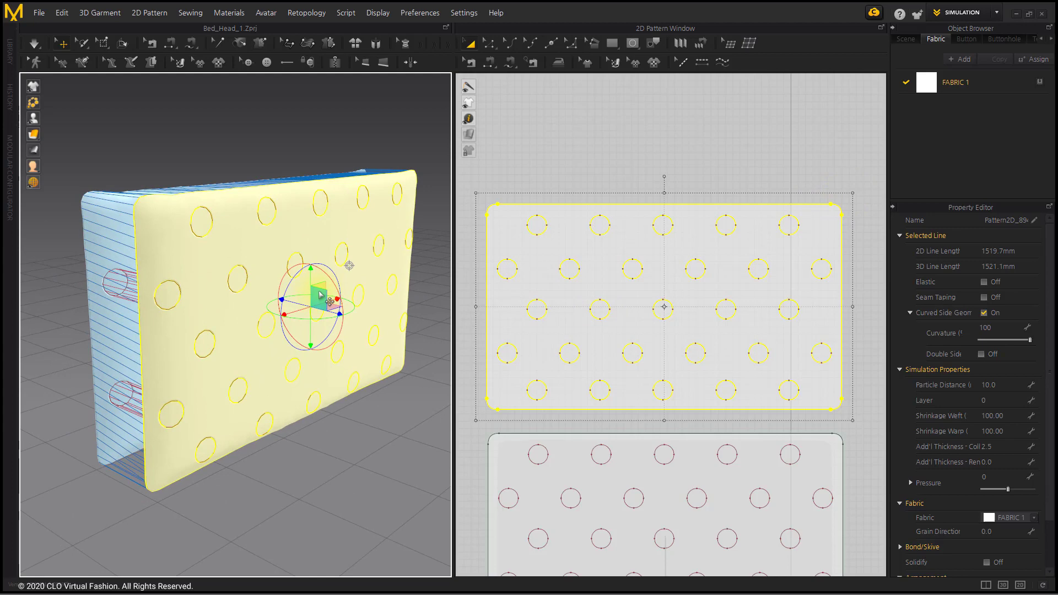
{"action": "left_click", "coordinate": [33, 43]}
{"action": "left_click", "coordinate": [34, 43]}
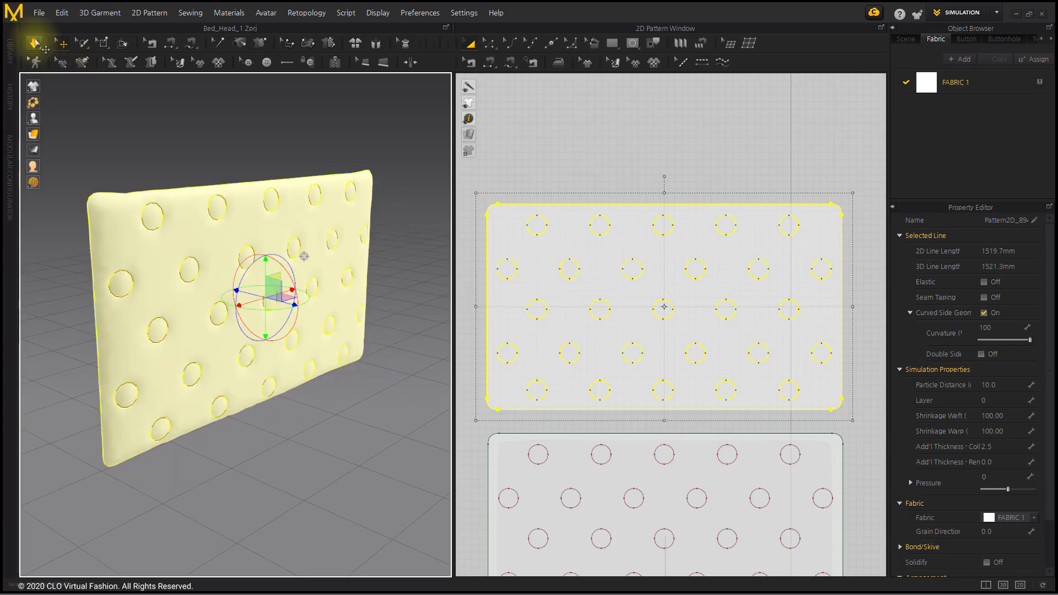
Scale up the cloned pattern to an outline length of about 1921 mm and recentre it above the frozen patterns.
{"action": "mouse_move", "coordinate": [853, 193]}
{"action": "left_mouse_down"}
{"action": "mouse_move", "coordinate": [867, 189]}
{"action": "mouse_move", "coordinate": [850, 201]}
{"action": "left_mouse_up"}
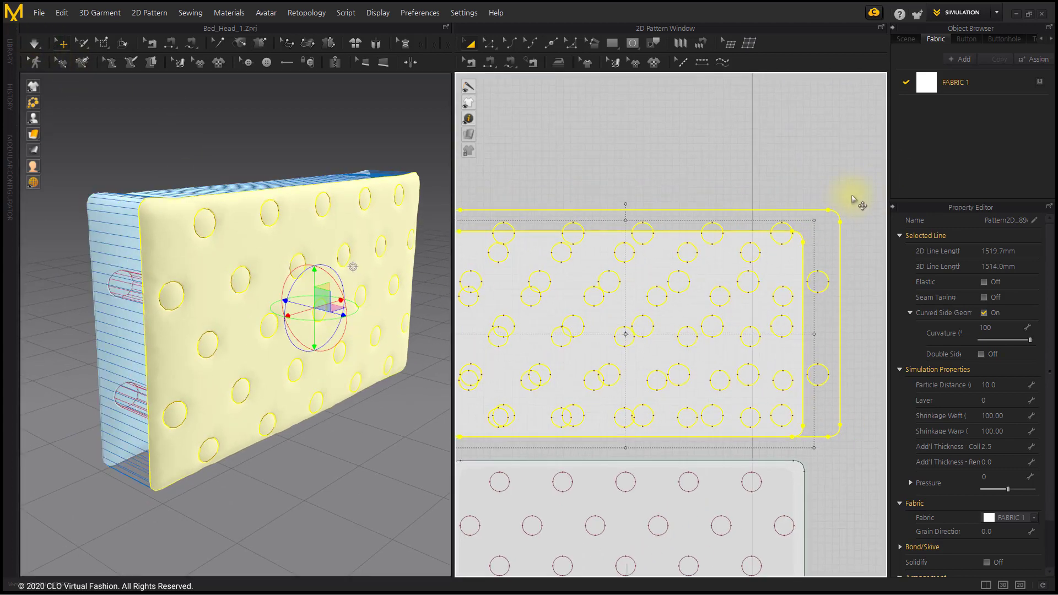
{"action": "left_click_drag", "start_coordinate": [660, 282], "coordinate": [494, 407]}
{"action": "scroll", "coordinate": [656, 364], "scroll_direction": "down", "scroll_amount": 3}
{"action": "middle_click_drag", "start_coordinate": [666, 359], "coordinate": [605, 336]}
{"action": "left_click_drag", "start_coordinate": [669, 333], "coordinate": [654, 326]}
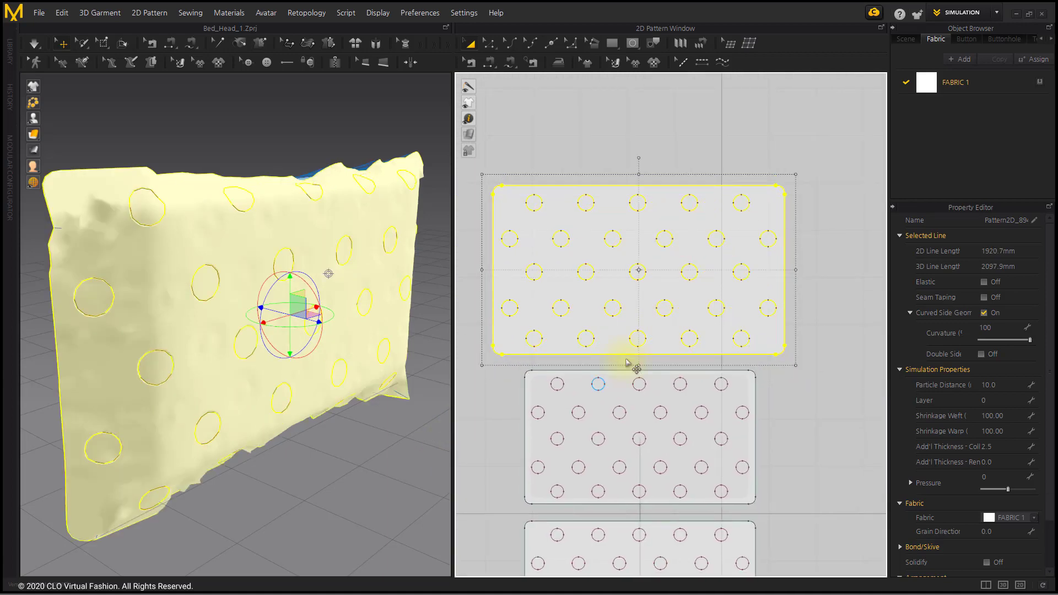
Move the enlarged layer forward in 3D, then simulate it with its pressure set to 50.
{"action": "left_click_drag", "start_coordinate": [318, 323], "coordinate": [357, 331]}
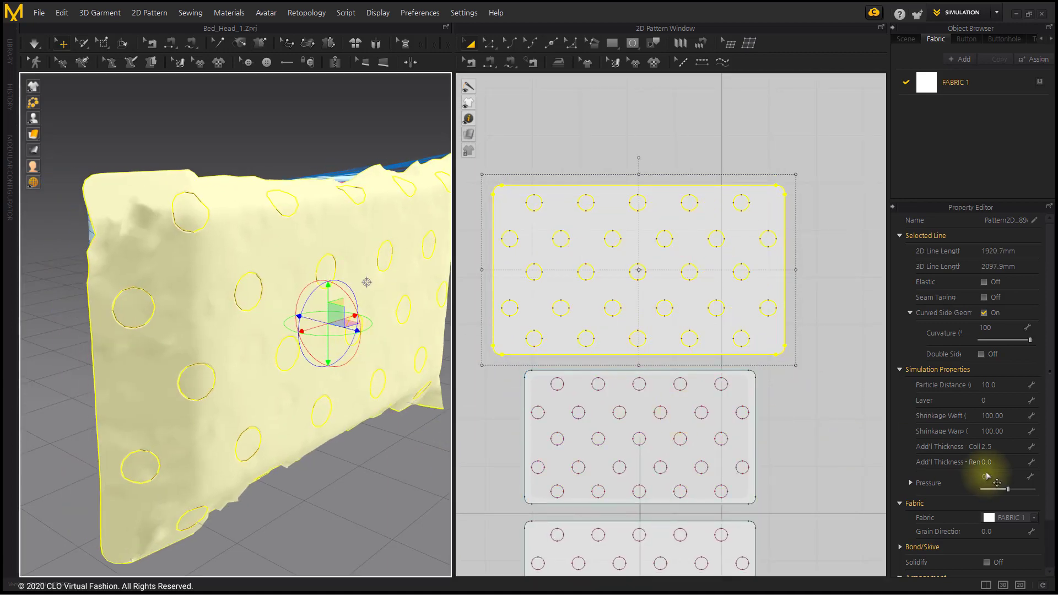
{"action": "scroll", "coordinate": [986, 477], "scroll_direction": "down", "scroll_amount": 2}
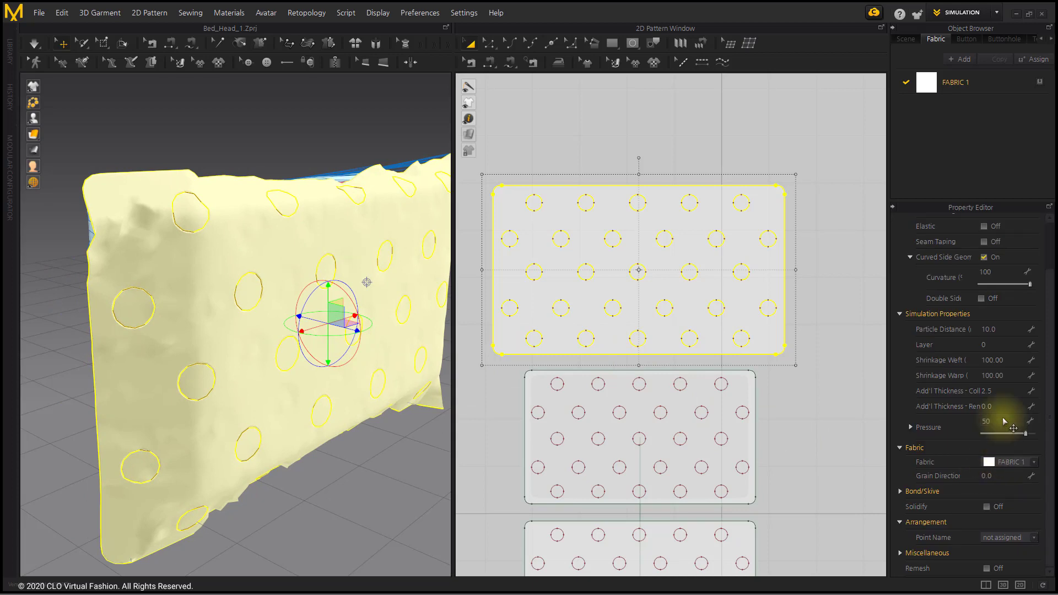
{"action": "left_click", "coordinate": [36, 44]}
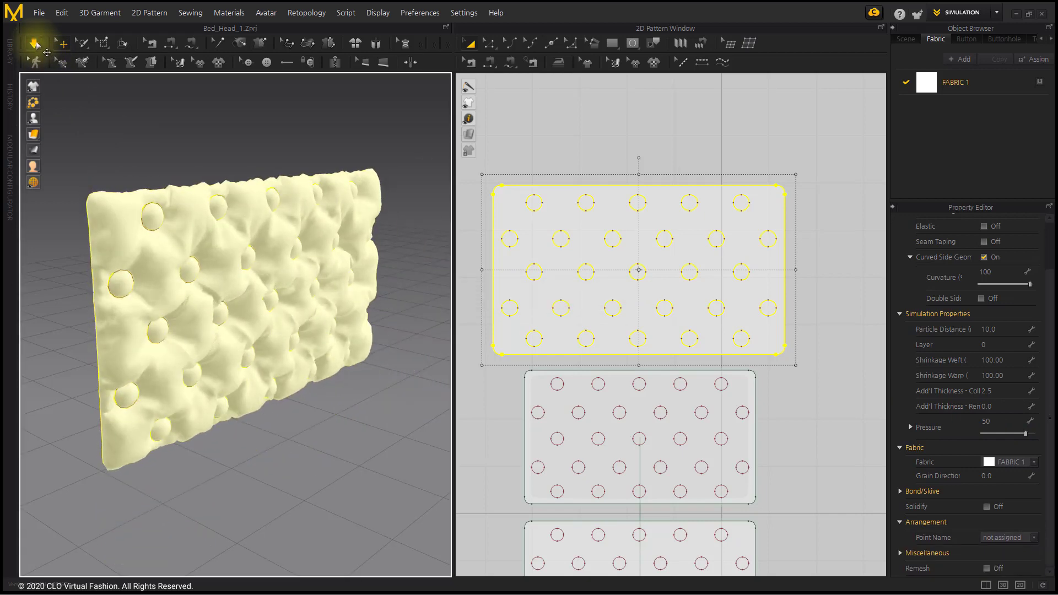
{"action": "left_click", "coordinate": [35, 44]}
{"action": "right_click_drag", "start_coordinate": [298, 299], "coordinate": [349, 255]}
Select all internal circles on the enlarged pattern and turn on Elastic with a ratio of 50.
{"action": "left_click", "coordinate": [577, 133]}
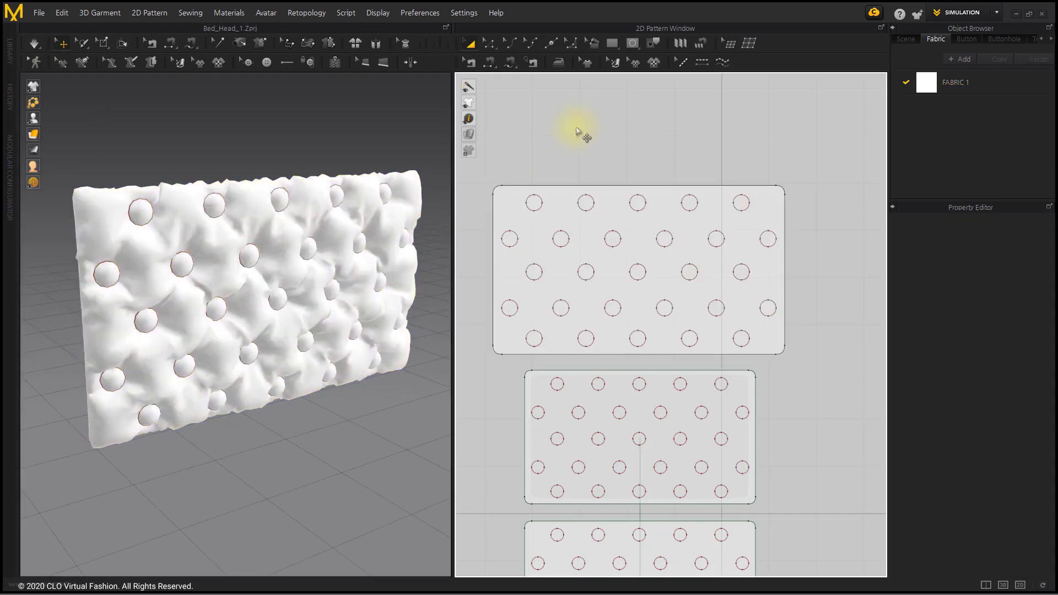
{"action": "left_click_drag", "start_coordinate": [491, 182], "coordinate": [827, 351]}
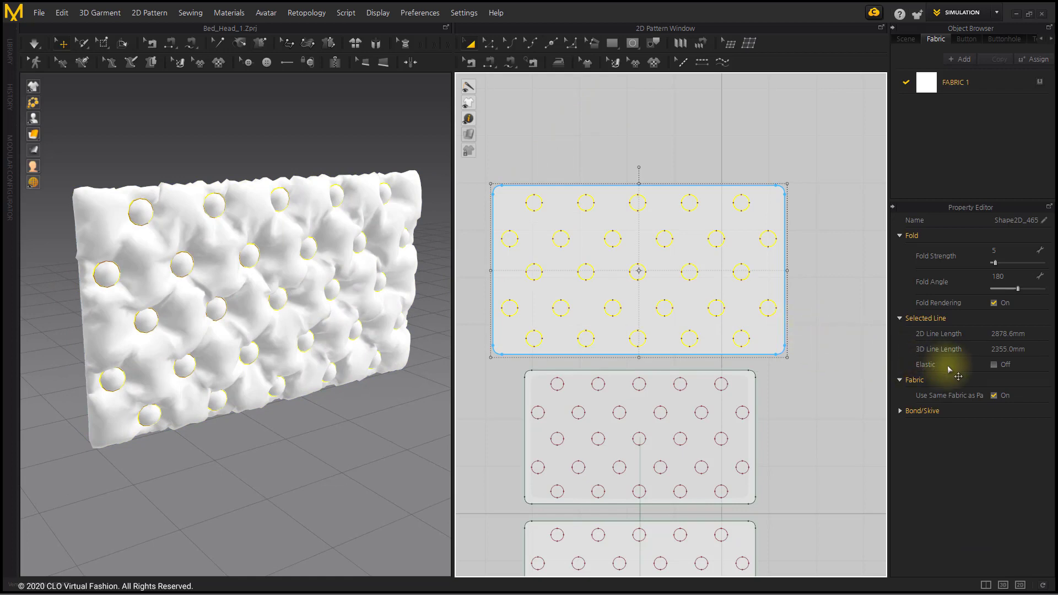
{"action": "left_click", "coordinate": [994, 365]}
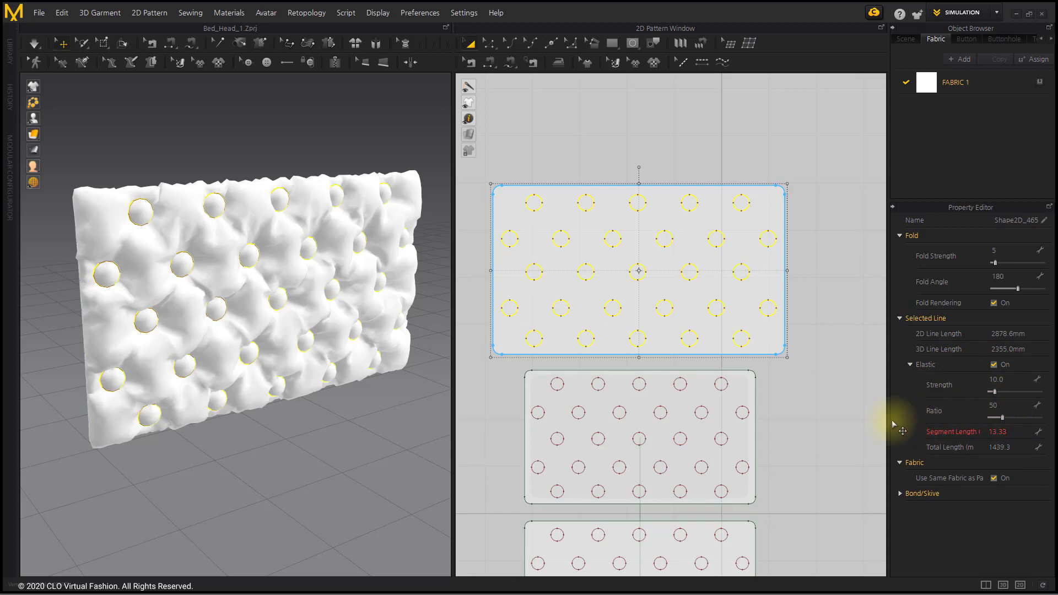
{"action": "left_click", "coordinate": [808, 403]}
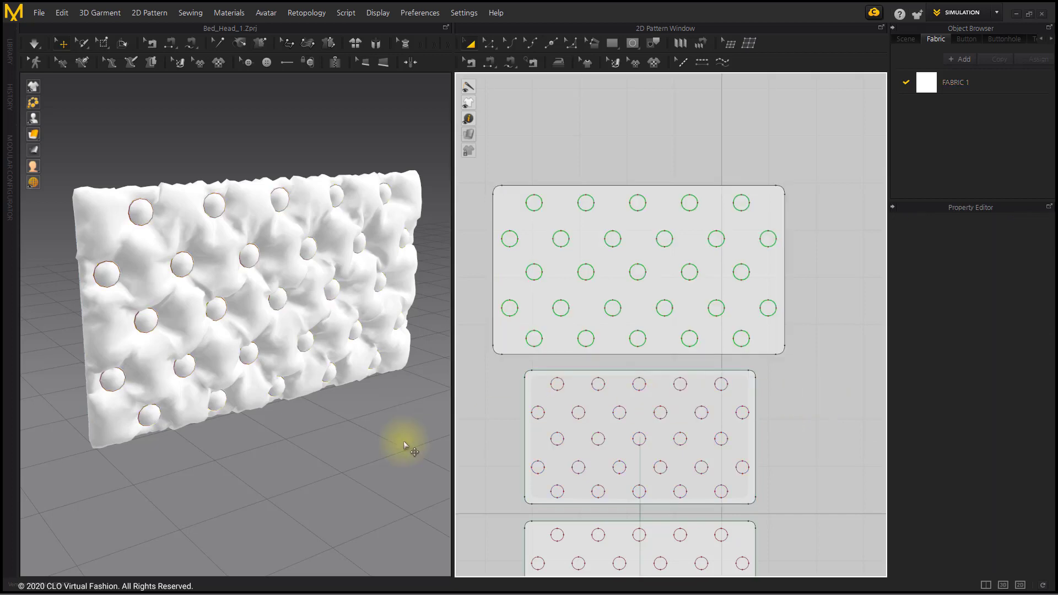
Simulate the headboard to tighten the elastic circles into tufted buttons, and inspect the result at an angle.
{"action": "left_click", "coordinate": [379, 447]}
{"action": "key", "text": "space"}
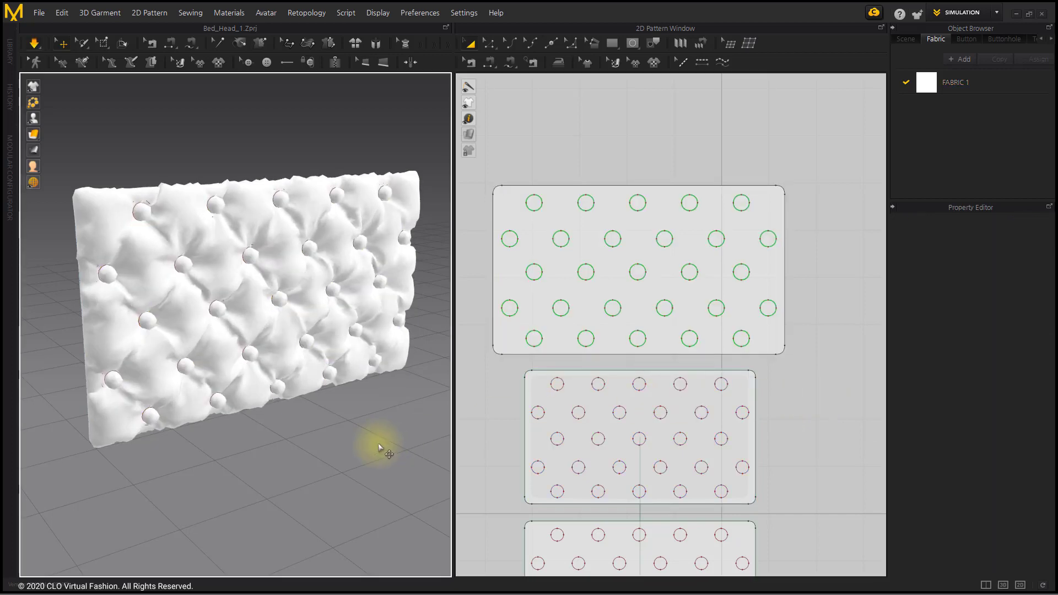
{"action": "right_click_drag", "start_coordinate": [379, 424], "coordinate": [340, 289]}
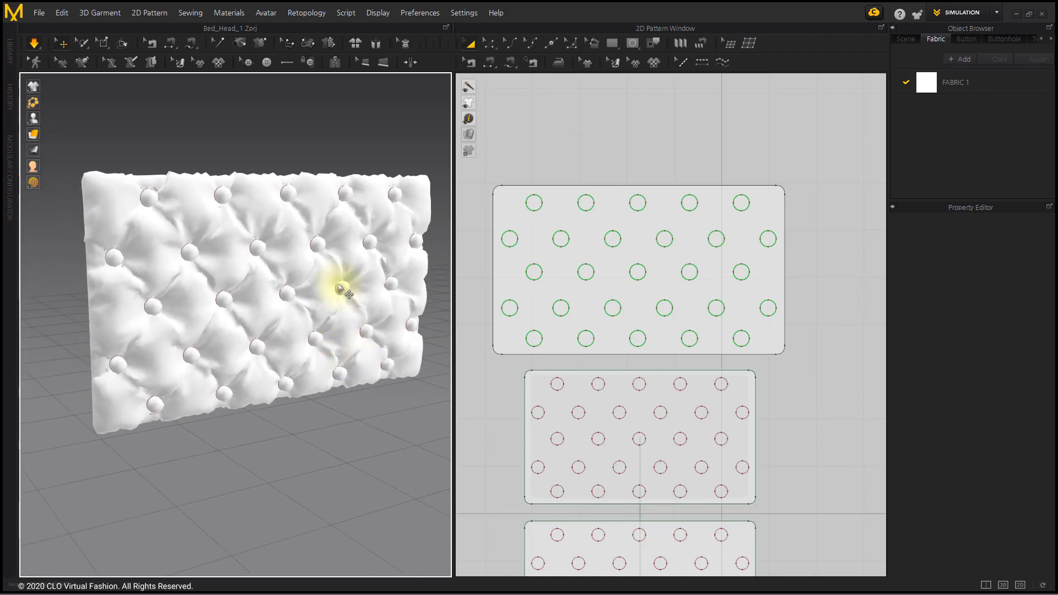
Set the tufted front pattern's particle distance to 5 and update its simulation.
{"action": "left_click", "coordinate": [319, 295]}
{"action": "left_click", "coordinate": [1005, 385]}
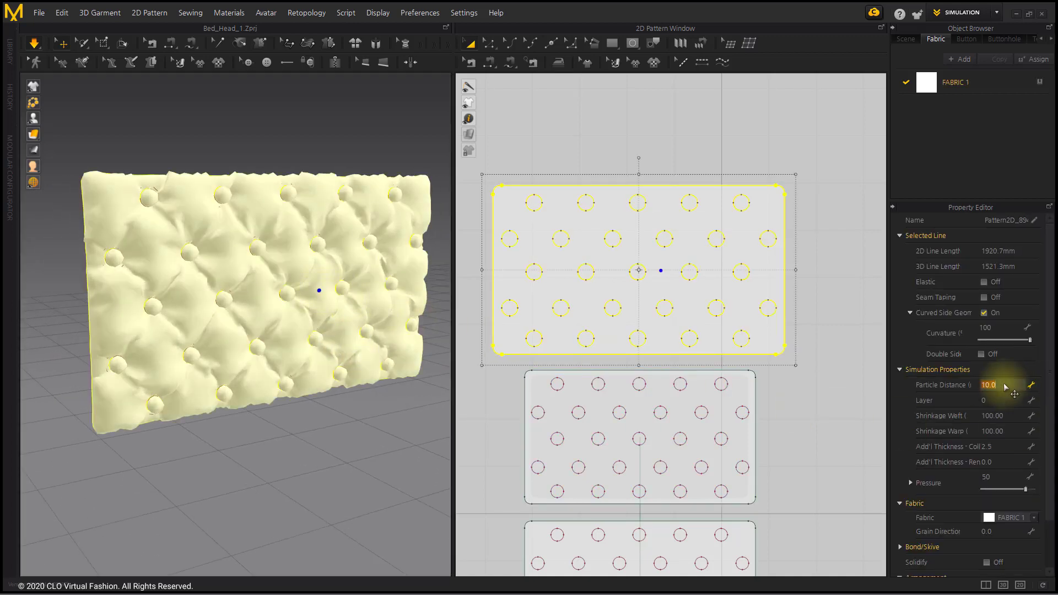
{"action": "type", "text": "5"}
{"action": "key", "text": "Return"}
{"action": "left_click", "coordinate": [34, 43]}
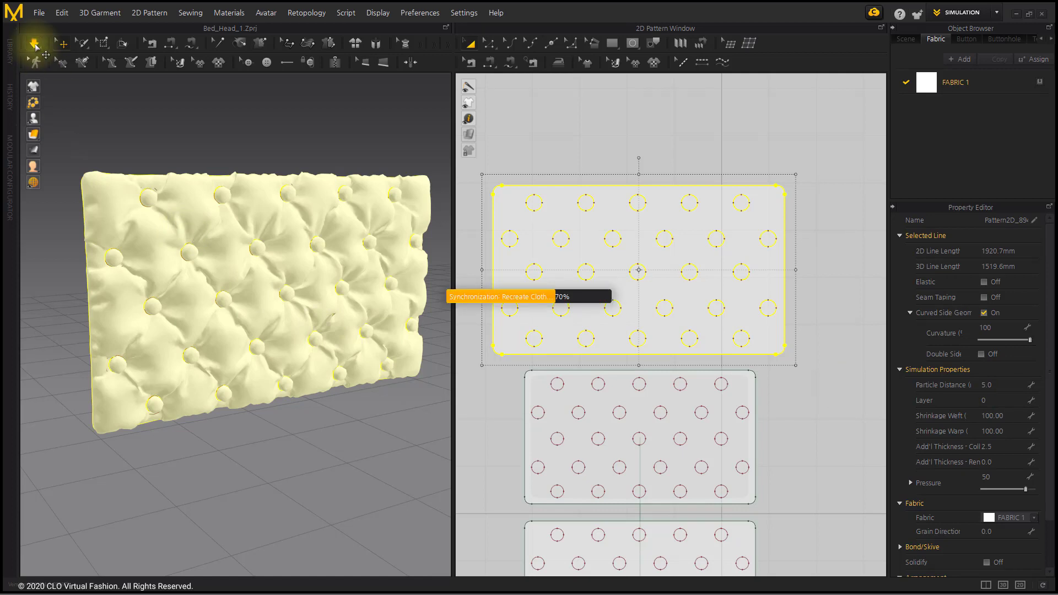
Try the Cotton_Sateen, Cotton_14_Wale_Corduroy and Silk_Charmeuse physical property presets on FABRIC 1 while the headboard simulates.
{"action": "right_click_drag", "start_coordinate": [274, 330], "coordinate": [234, 339]}
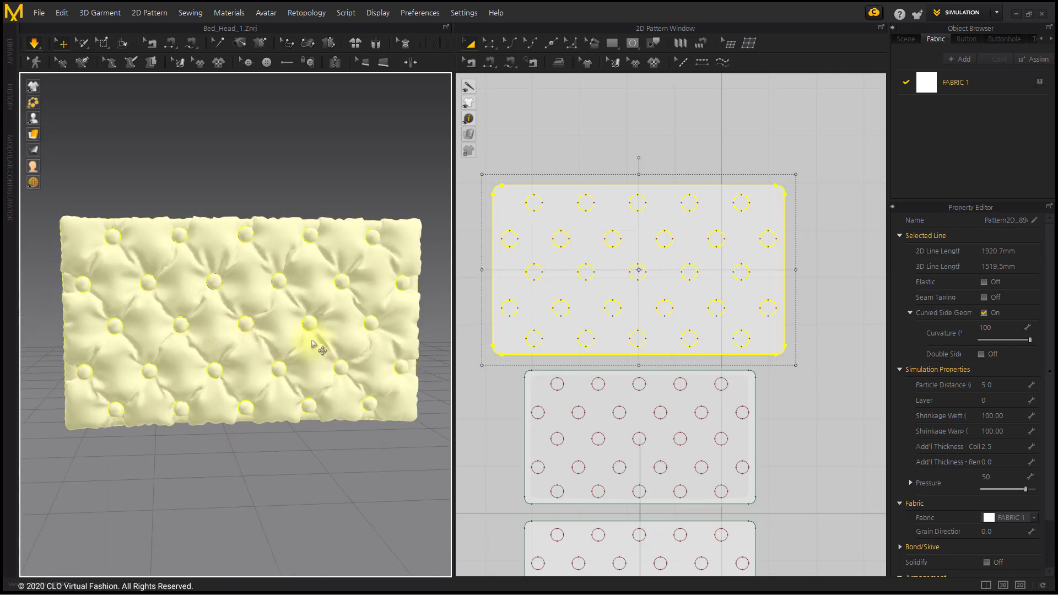
{"action": "scroll", "coordinate": [945, 445], "scroll_direction": "down", "scroll_amount": 2}
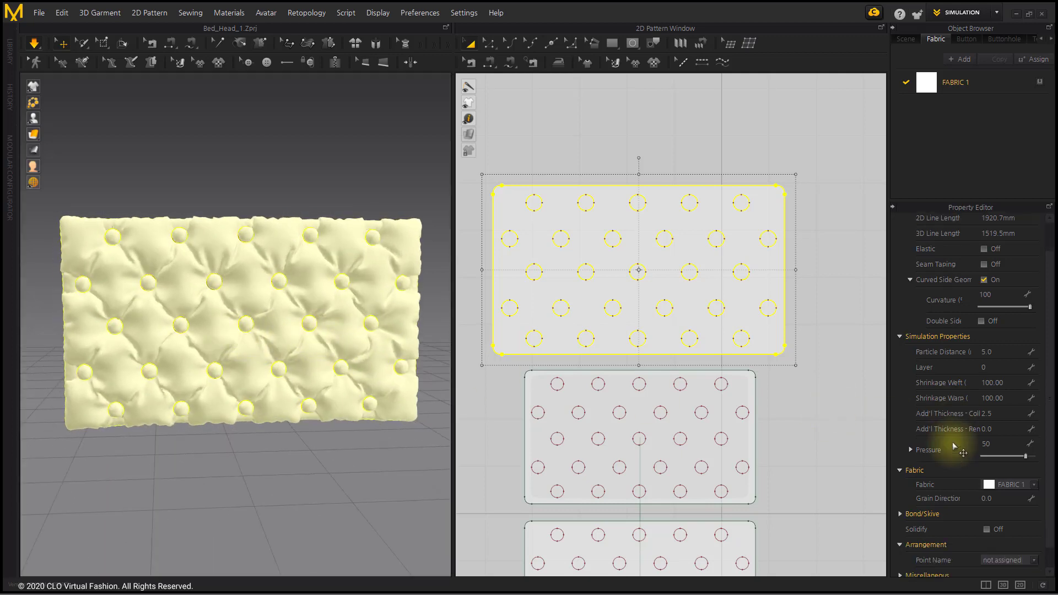
{"action": "left_click", "coordinate": [987, 85]}
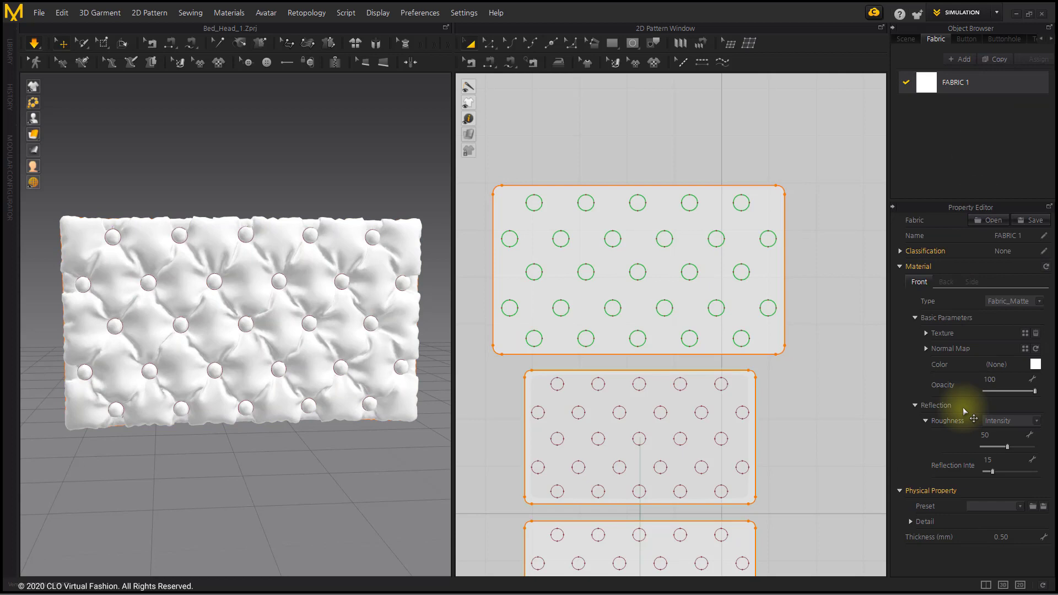
{"action": "left_click", "coordinate": [990, 506]}
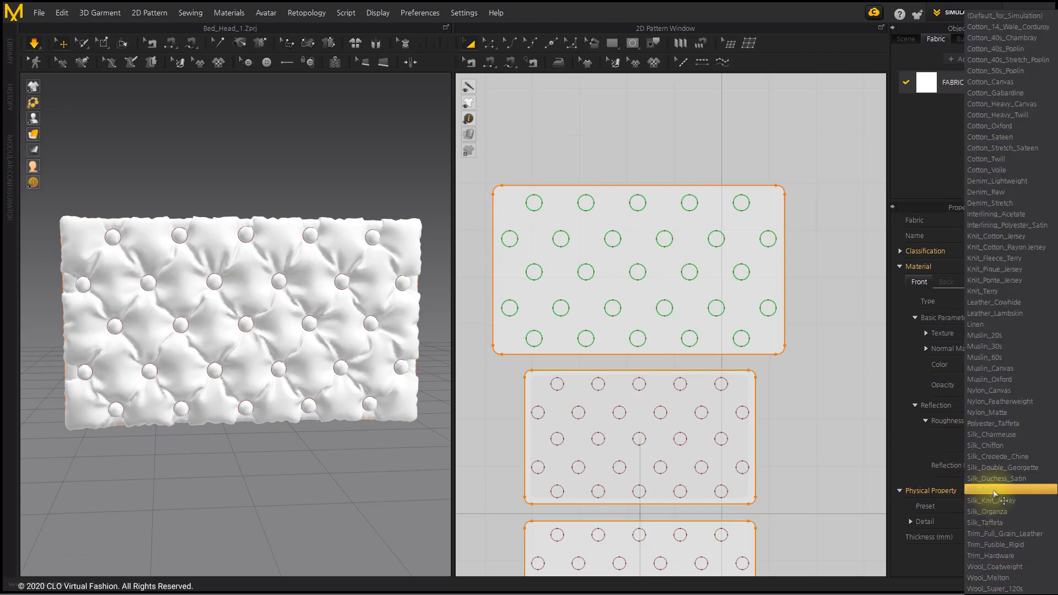
{"action": "left_click", "coordinate": [1022, 138]}
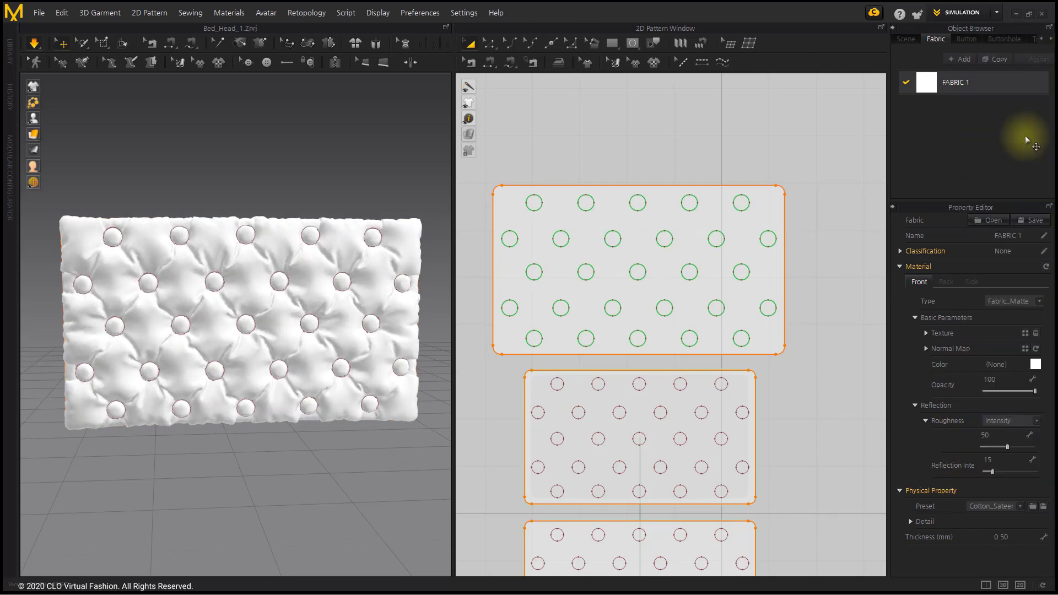
{"action": "left_click", "coordinate": [1008, 510]}
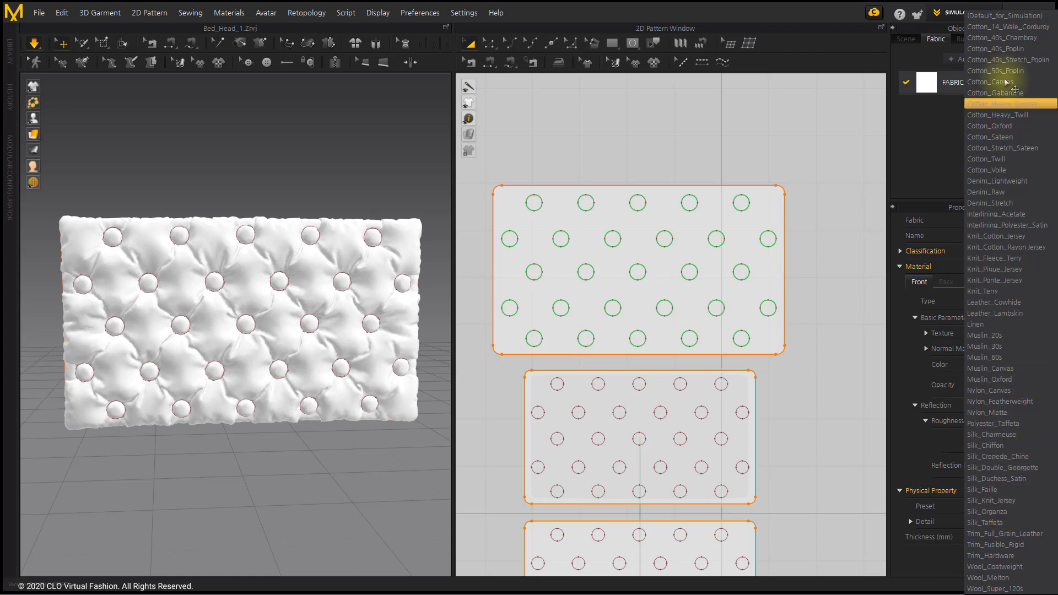
{"action": "left_click", "coordinate": [1008, 71]}
{"action": "left_click", "coordinate": [999, 505]}
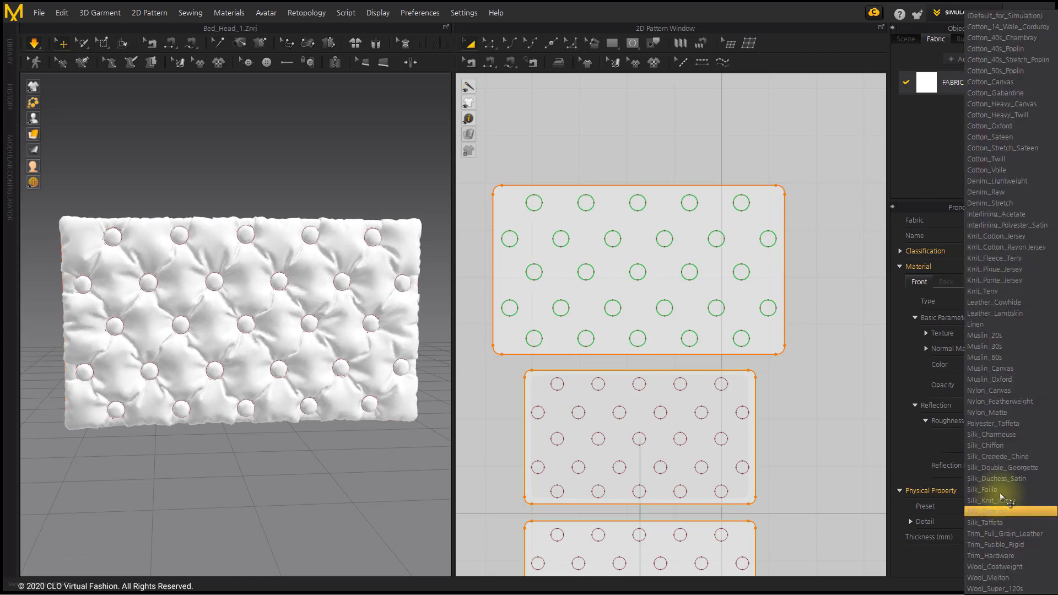
{"action": "left_click", "coordinate": [1030, 36]}
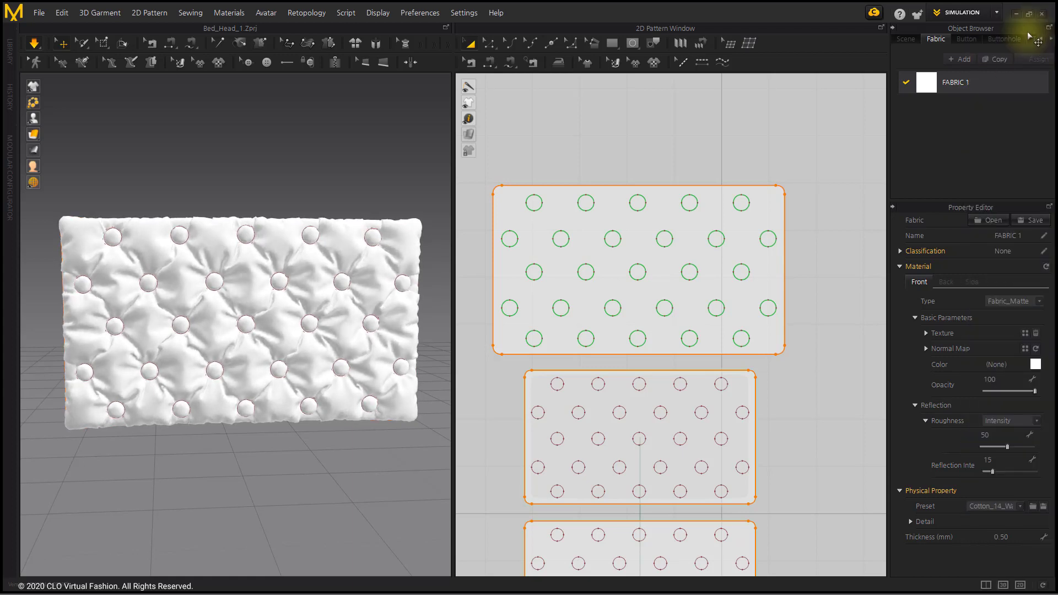
{"action": "left_click", "coordinate": [999, 506]}
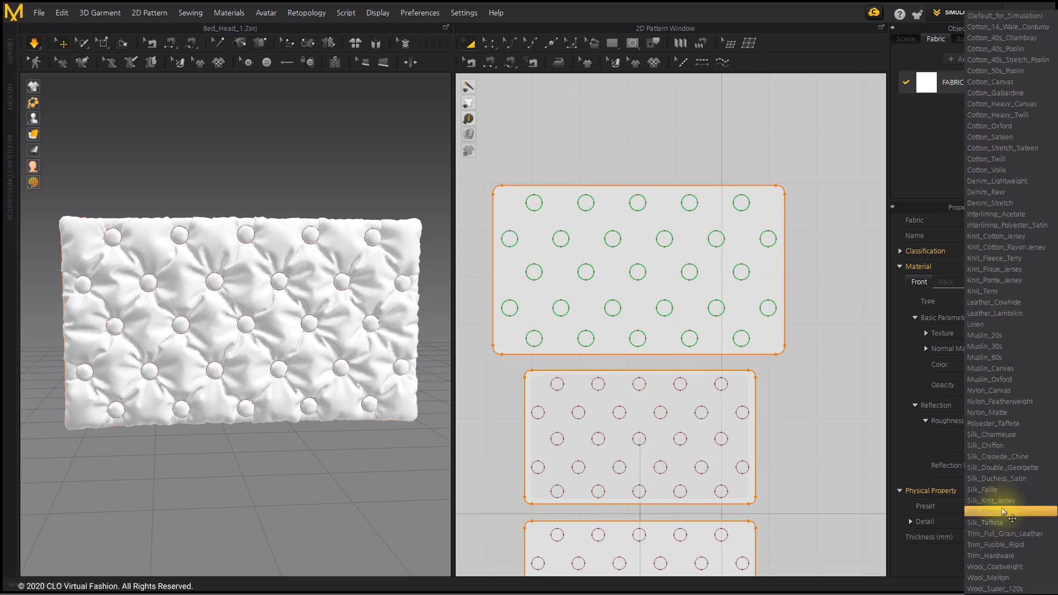
{"action": "left_click", "coordinate": [1029, 435]}
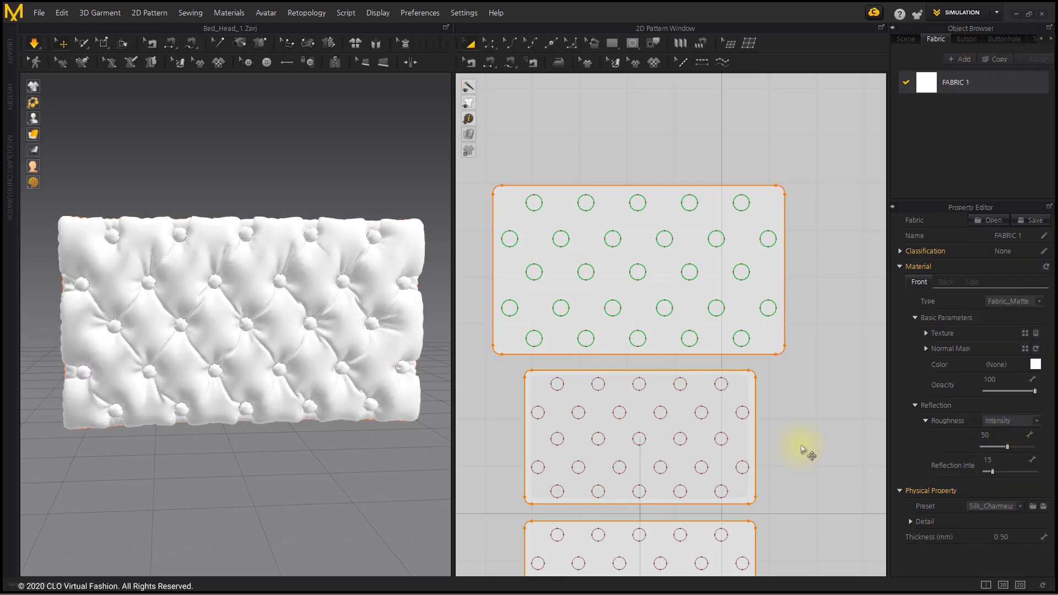
Set the tufted front pattern's pressure to 40, and then reduce it to 30.
{"action": "left_click", "coordinate": [243, 390]}
{"action": "right_click_drag", "start_coordinate": [243, 390], "coordinate": [208, 397]}
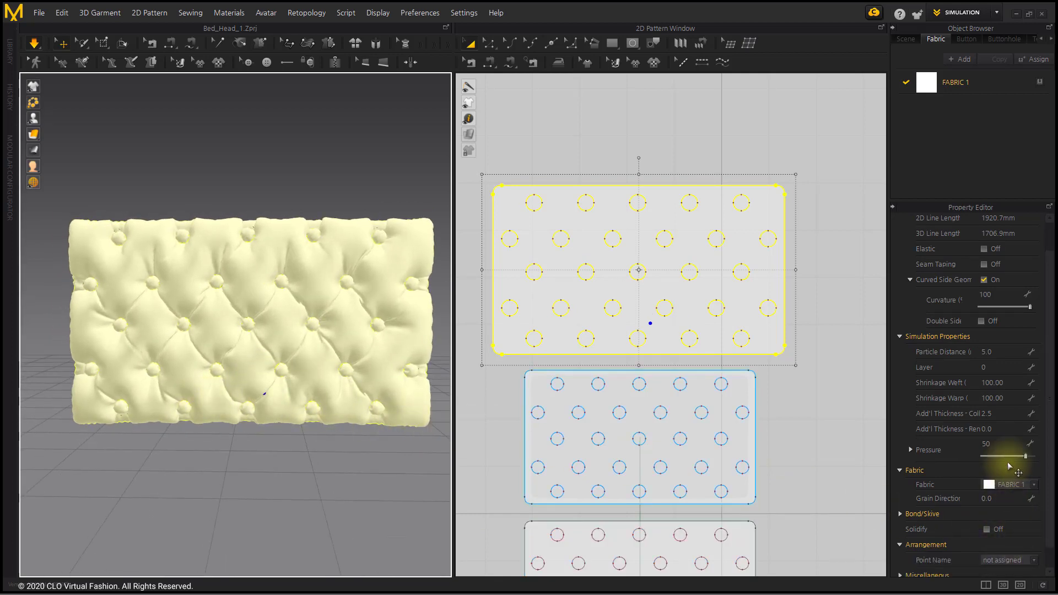
{"action": "left_click", "coordinate": [1011, 446]}
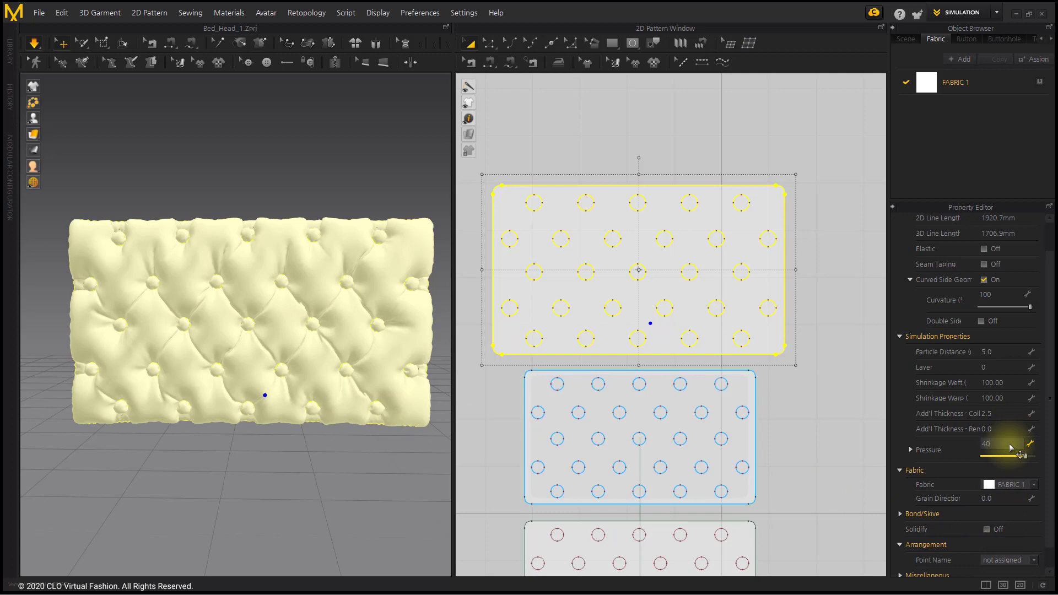
{"action": "type", "text": "40"}
{"action": "key", "text": "Return"}
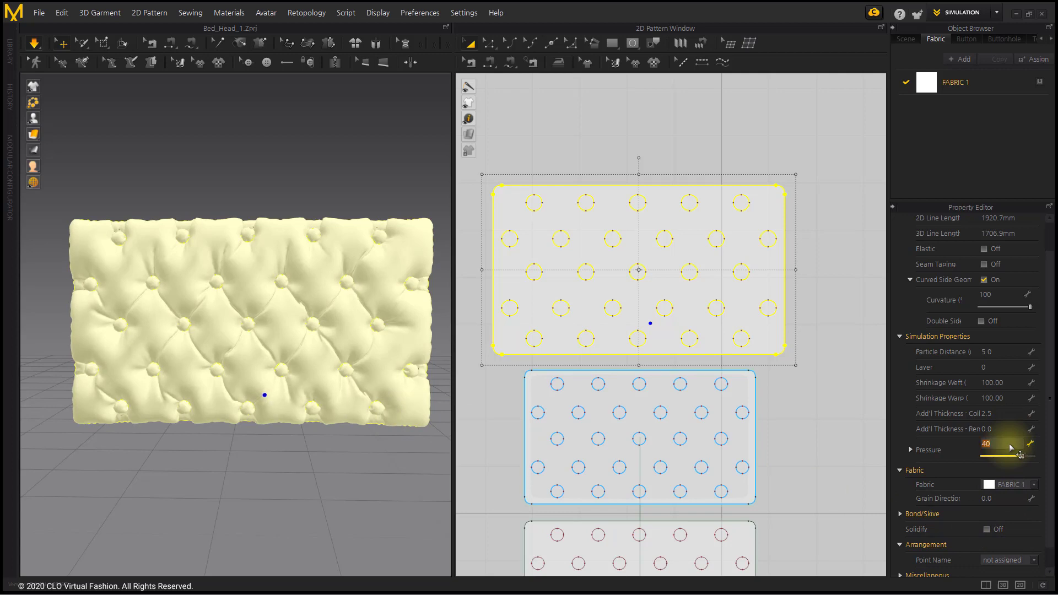
{"action": "type", "text": "30"}
{"action": "key", "text": "Return"}
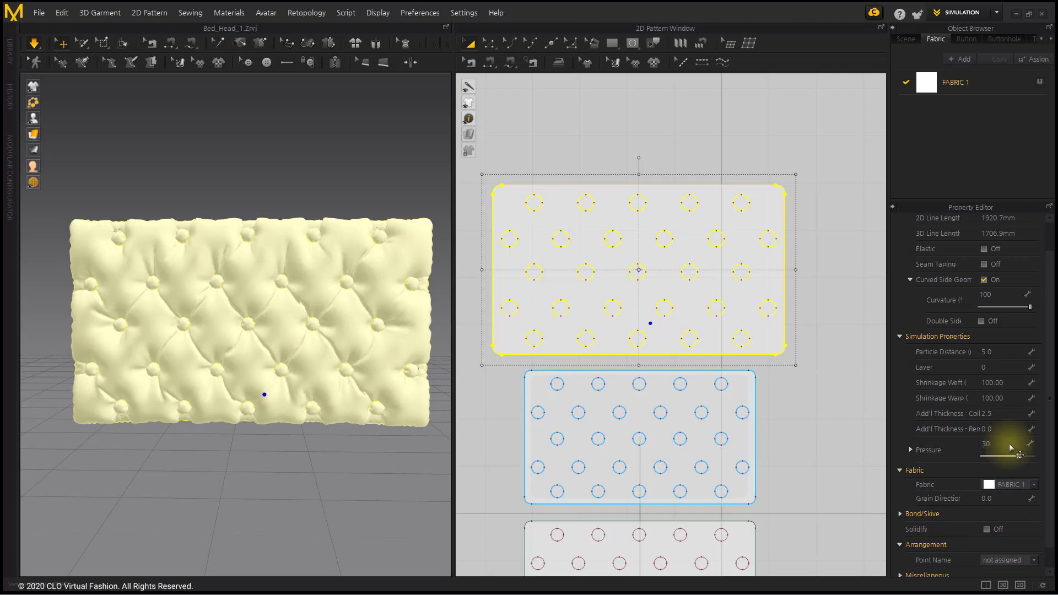
Try the Silk_Faille preset on FABRIC 1, and then set its physical property preset to Default_for_Simulation.
{"action": "left_click", "coordinate": [993, 82]}
{"action": "left_click", "coordinate": [992, 505]}
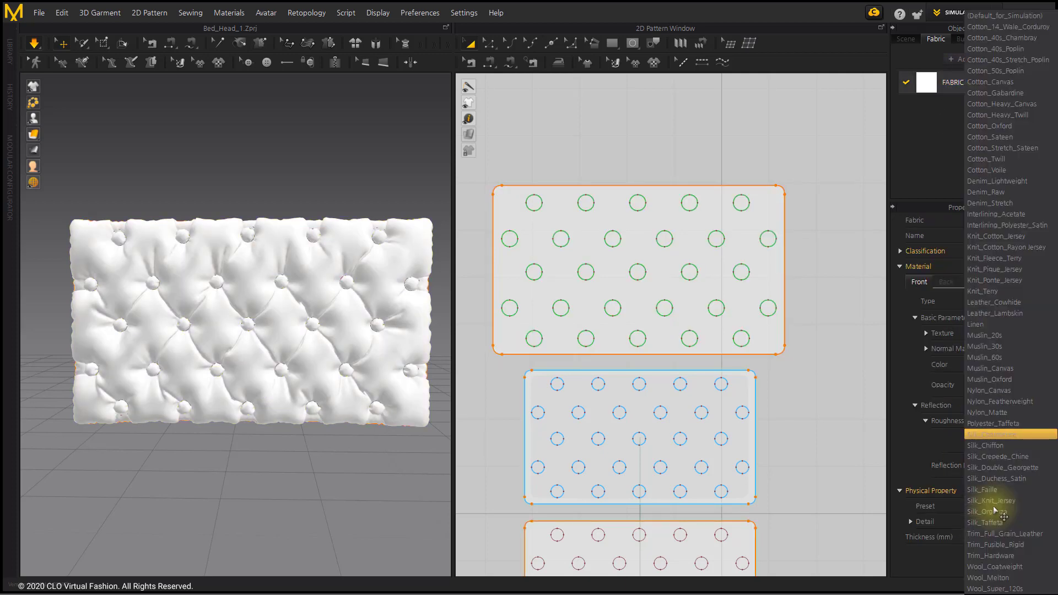
{"action": "left_click", "coordinate": [992, 500]}
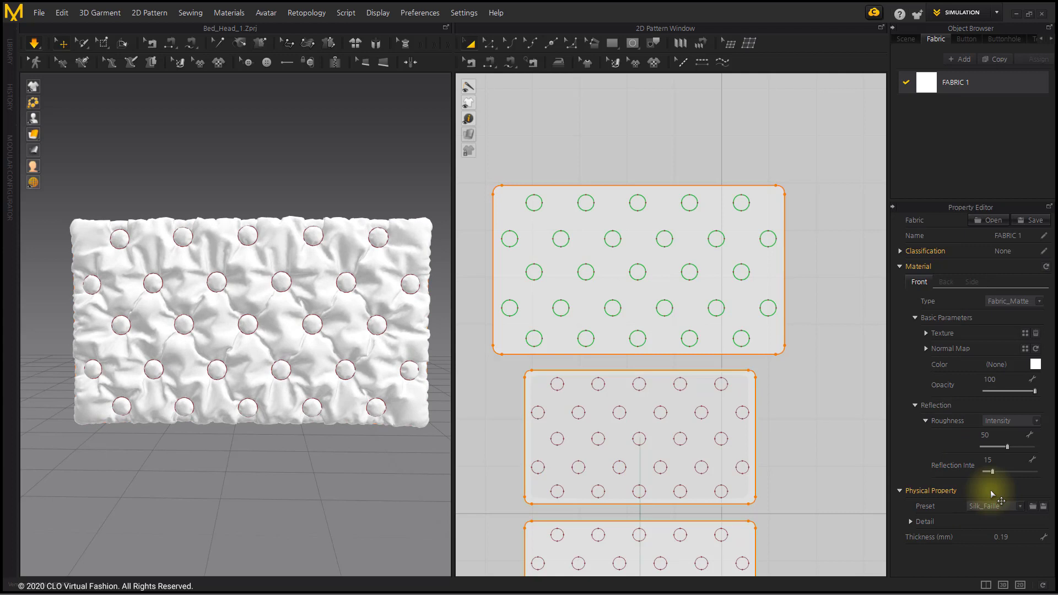
{"action": "left_click", "coordinate": [994, 505]}
{"action": "left_click", "coordinate": [1005, 15]}
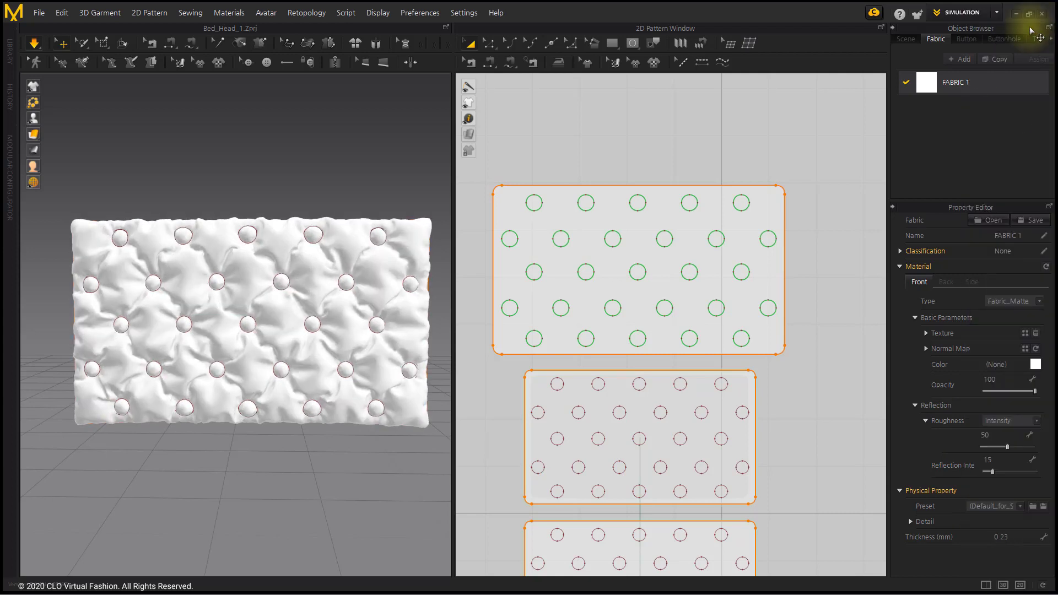
Reset the 3D arrangement of the tufted front pattern and move it back into place in front of the headboard.
{"action": "right_click_drag", "start_coordinate": [330, 415], "coordinate": [220, 350]}
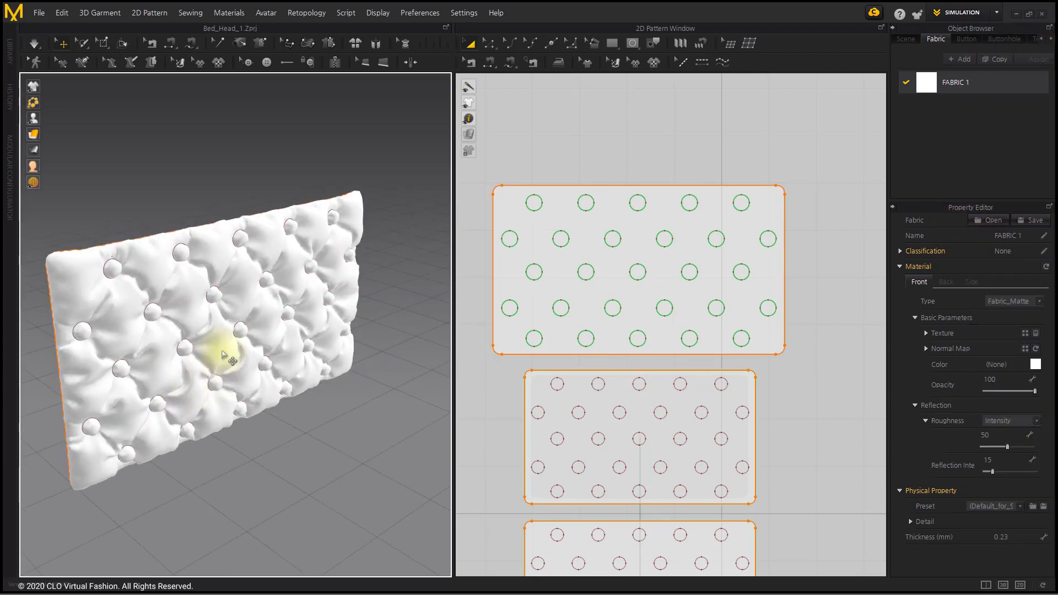
{"action": "left_click", "coordinate": [237, 364]}
{"action": "left_click_drag", "start_coordinate": [240, 360], "coordinate": [269, 375]}
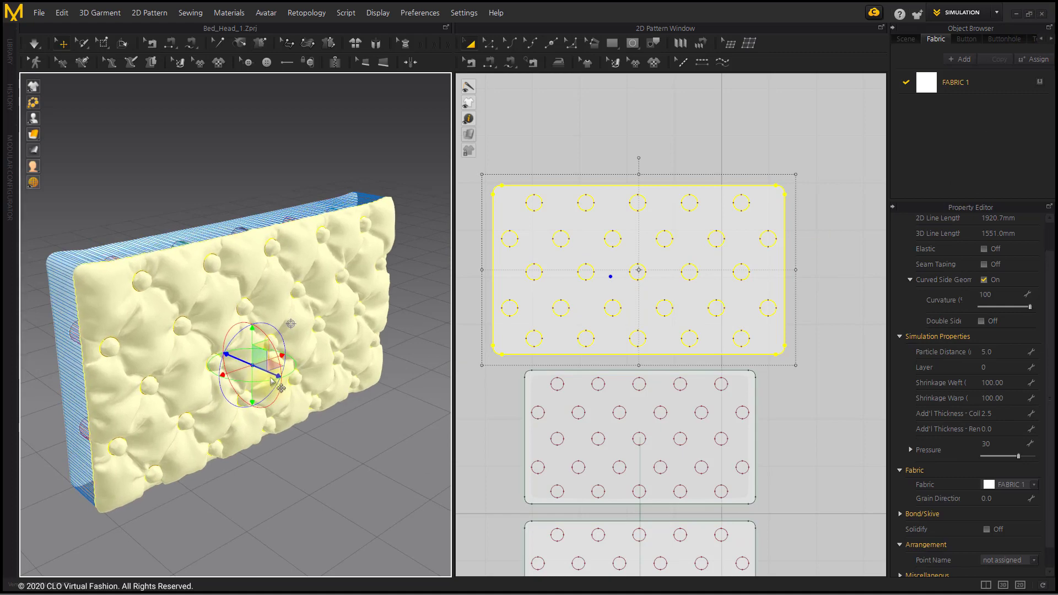
{"action": "right_click", "coordinate": [263, 361]}
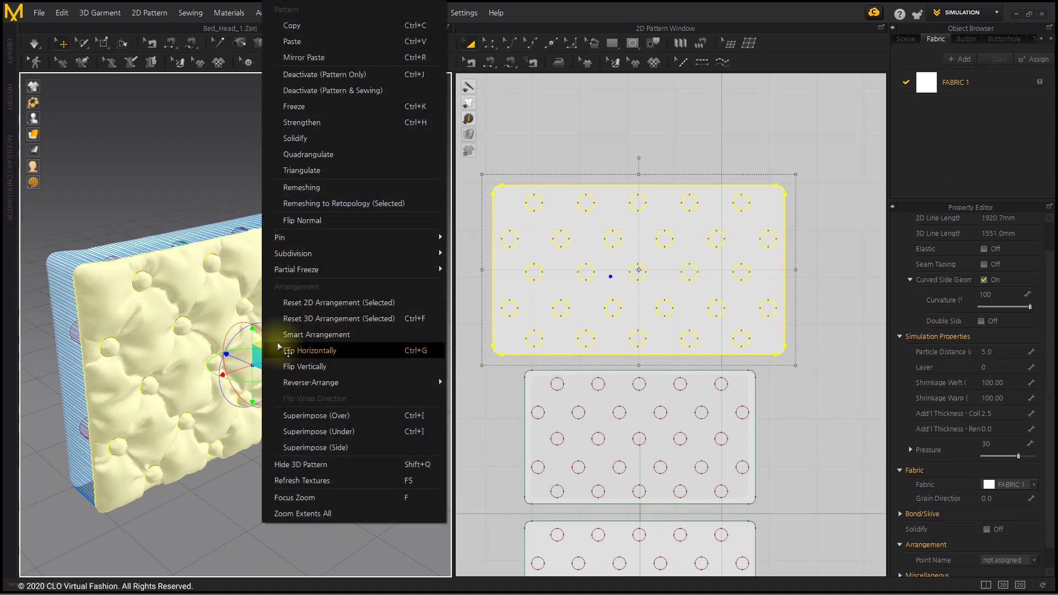
{"action": "left_click", "coordinate": [314, 321]}
{"action": "scroll", "coordinate": [314, 320], "scroll_direction": "down", "scroll_amount": 4}
{"action": "left_click_drag", "start_coordinate": [280, 139], "coordinate": [308, 313]}
{"action": "left_click", "coordinate": [288, 430]}
{"action": "left_click_drag", "start_coordinate": [303, 433], "coordinate": [251, 350]}
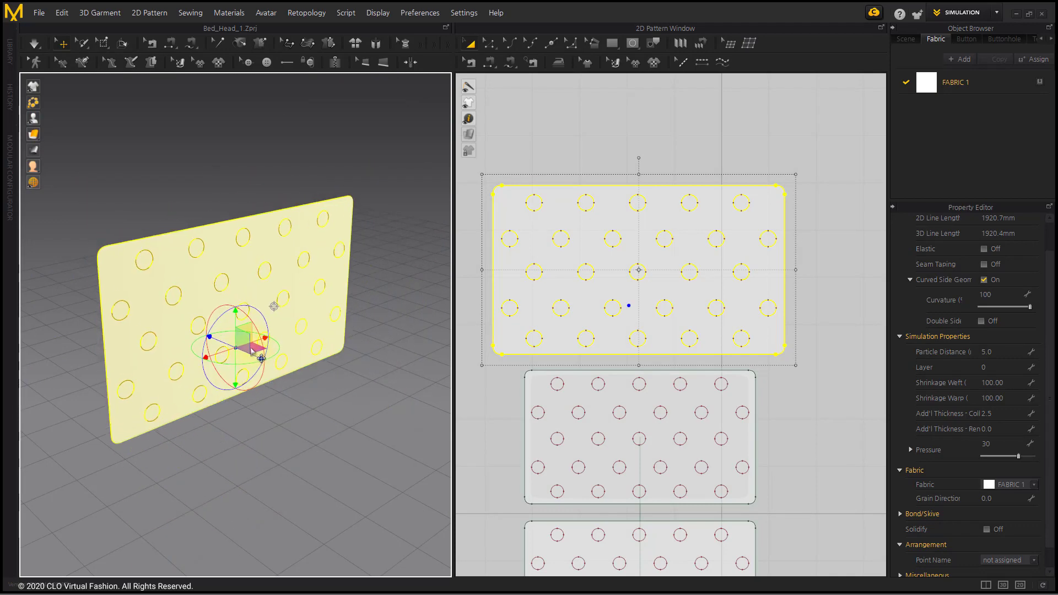
Simulate the repositioned front layer to reform the tufts, and show the headboard in the 3D view only.
{"action": "key", "text": "space"}
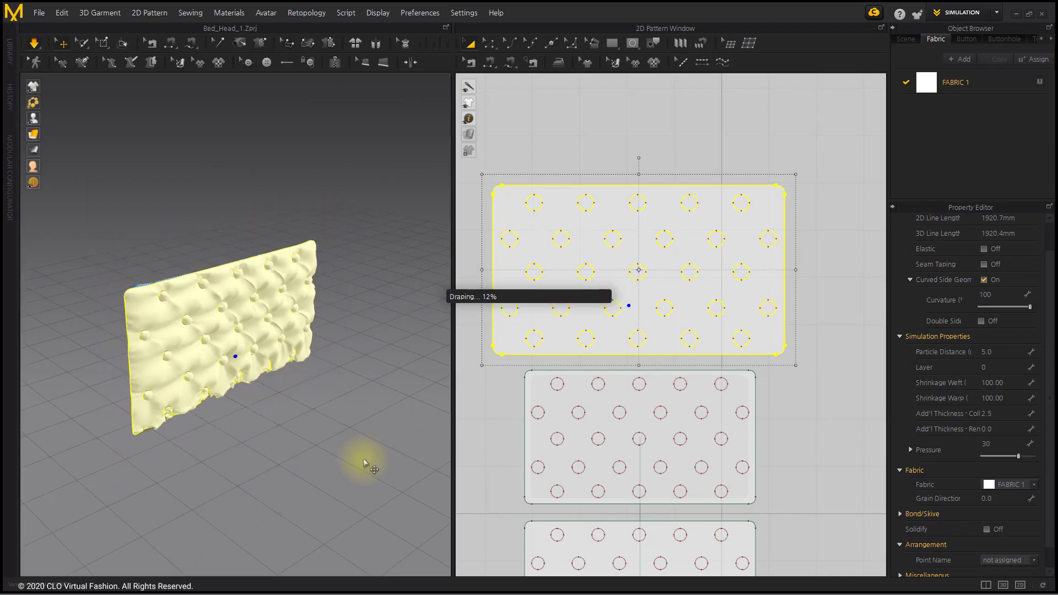
{"action": "right_click_drag", "start_coordinate": [331, 445], "coordinate": [250, 336]}
{"action": "scroll", "coordinate": [324, 365], "scroll_direction": "up", "scroll_amount": 2}
{"action": "scroll", "coordinate": [324, 364], "scroll_direction": "up", "scroll_amount": 1}
{"action": "left_click", "coordinate": [315, 465]}
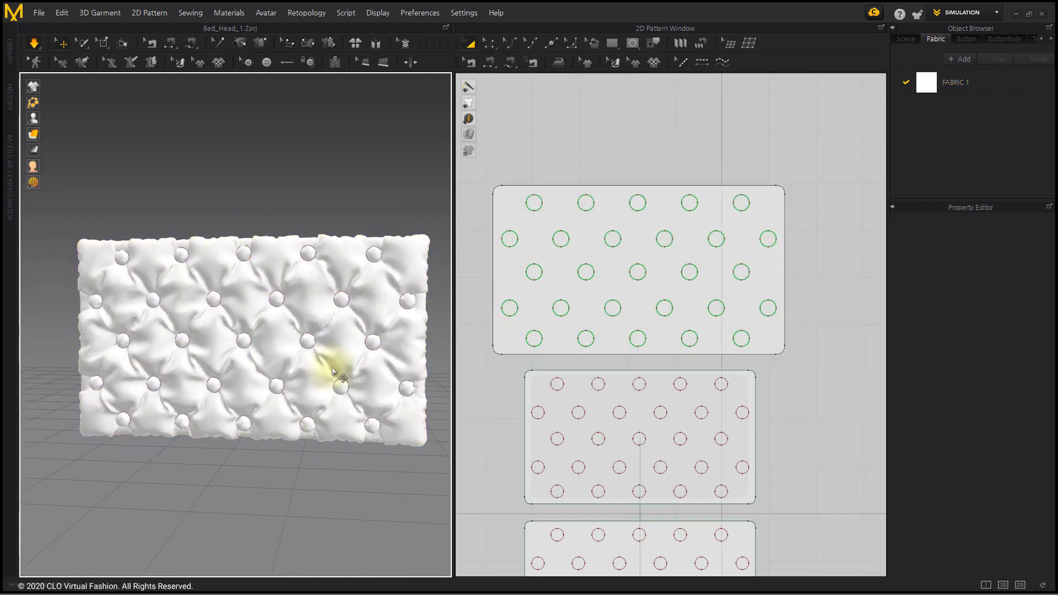
{"action": "left_click", "coordinate": [1003, 584]}
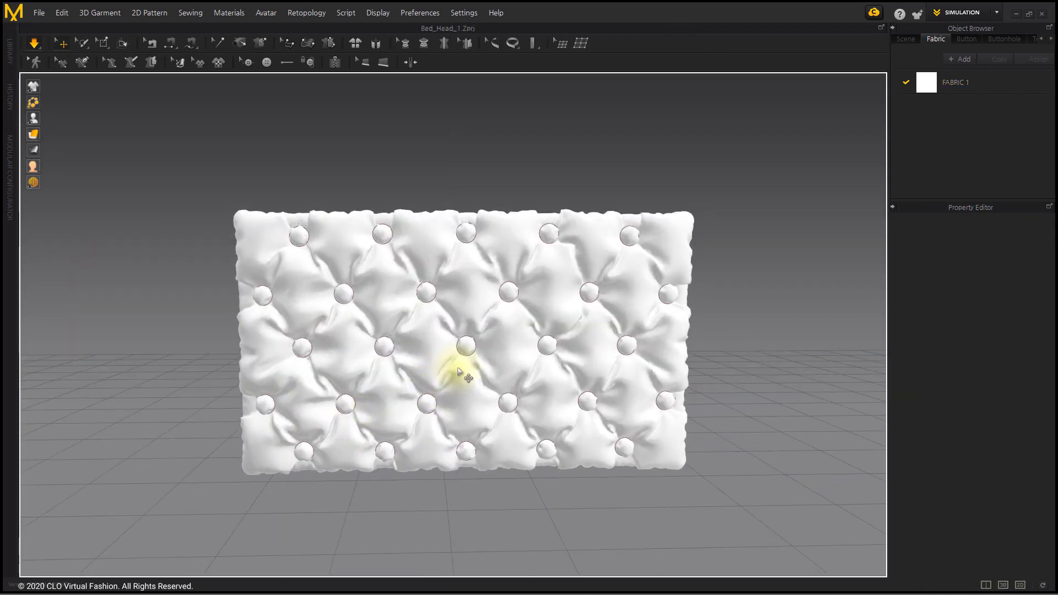
{"action": "mouse_move", "coordinate": [458, 370]}
{"action": "right_mouse_down"}
{"action": "mouse_move", "coordinate": [522, 385]}
{"action": "mouse_move", "coordinate": [489, 407]}
{"action": "mouse_move", "coordinate": [456, 374]}
{"action": "right_mouse_up"}
Set the tufted front pattern's particle distance to 3 and update its simulation.
{"action": "left_click", "coordinate": [507, 329]}
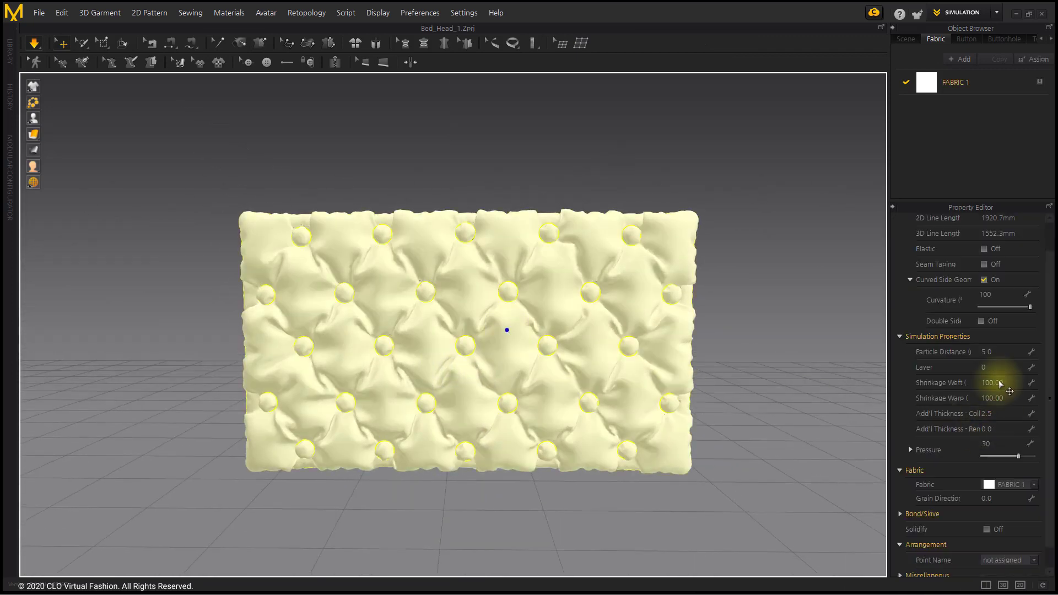
{"action": "double_click", "coordinate": [991, 352]}
{"action": "type", "text": "3"}
{"action": "left_click", "coordinate": [546, 339]}
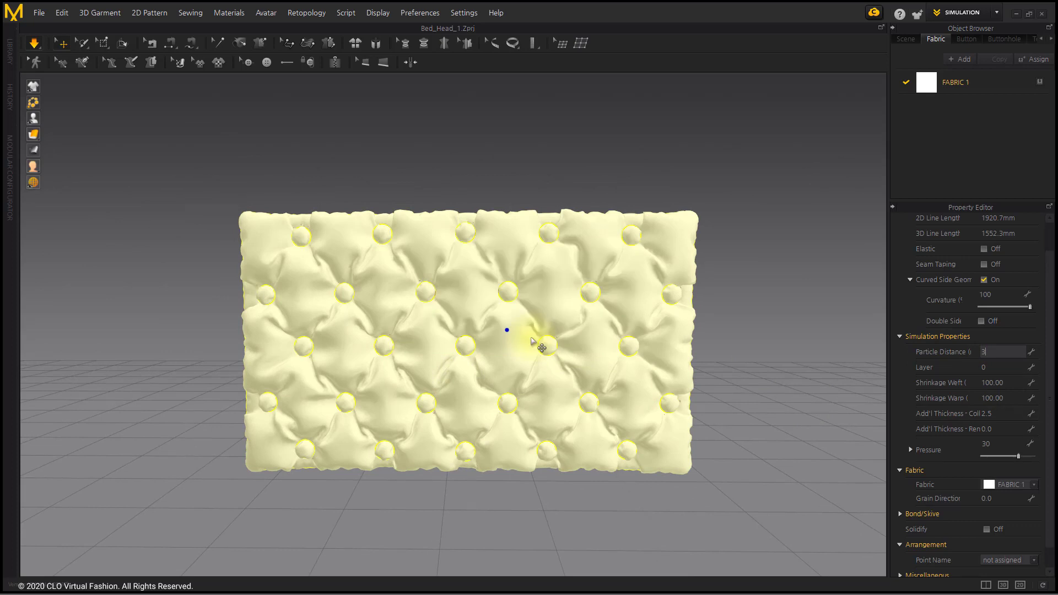
{"action": "key", "text": "Return"}
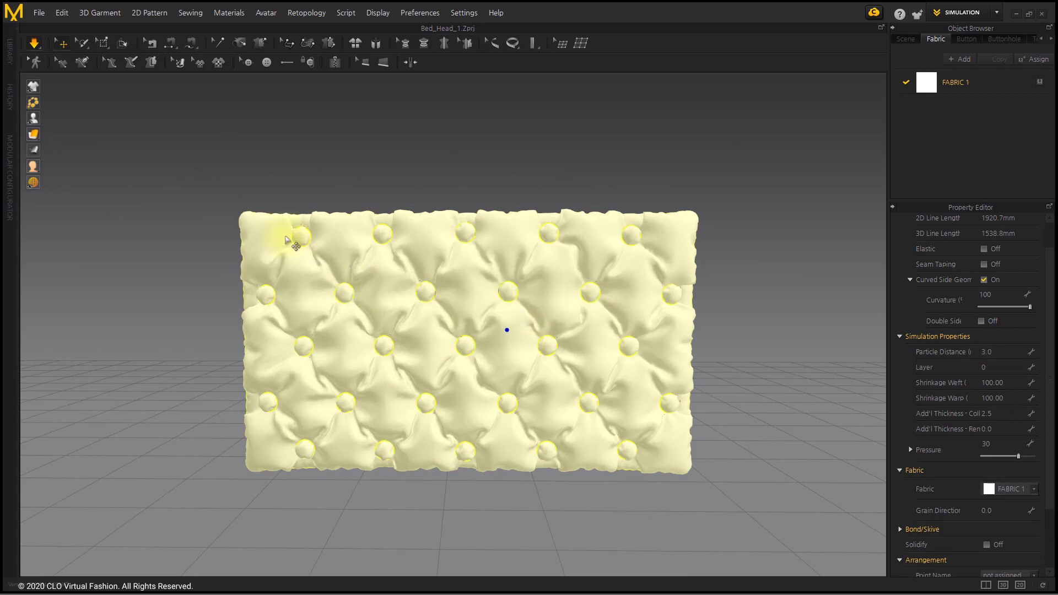
{"action": "left_click", "coordinate": [33, 43]}
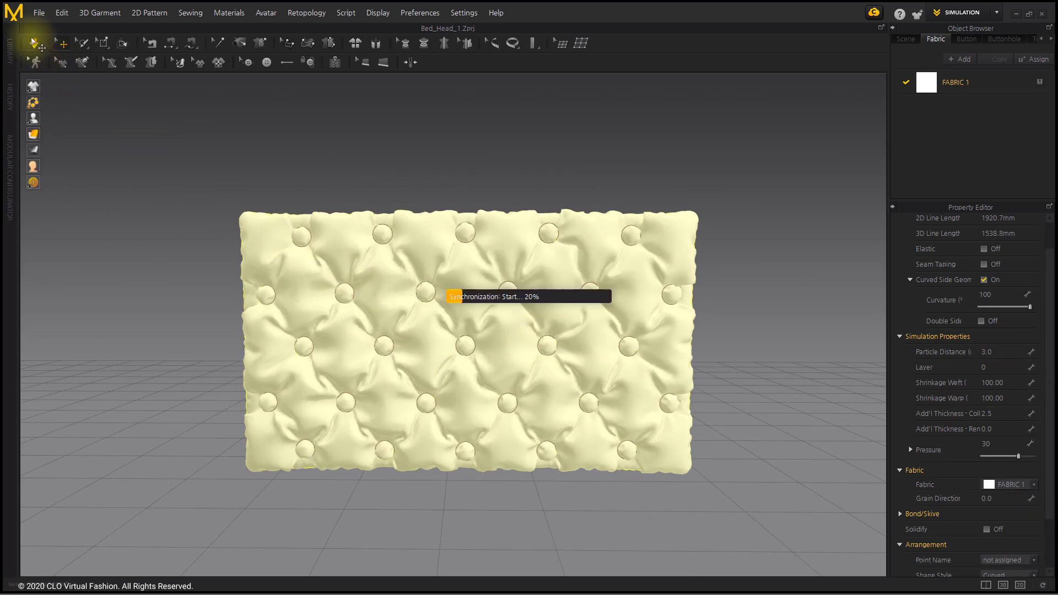
{"action": "left_click", "coordinate": [59, 227]}
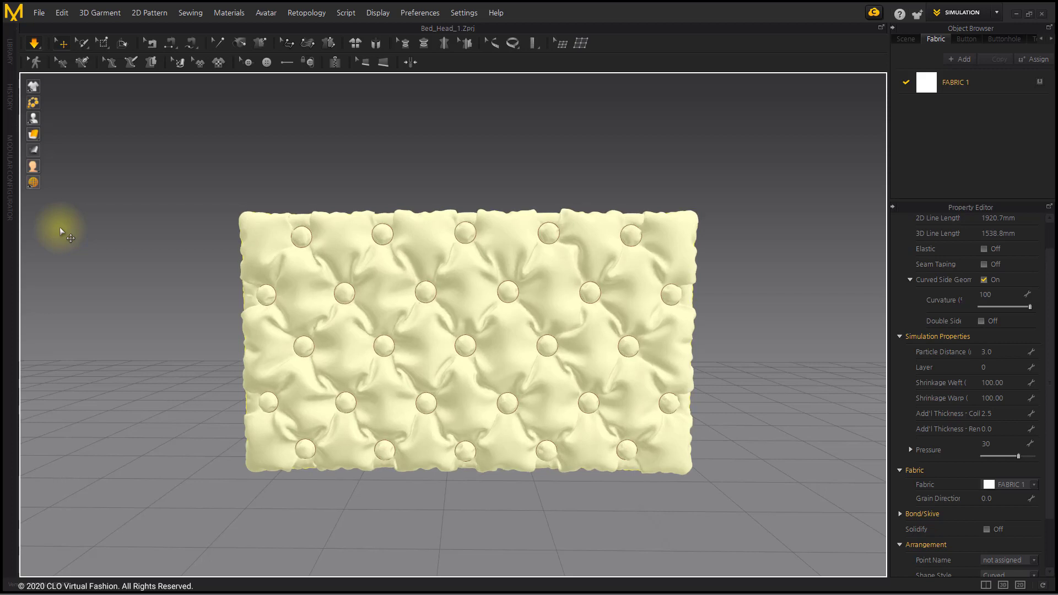
Set the tufted front pattern's pressure to 50 and return to the front view.
{"action": "right_click_drag", "start_coordinate": [312, 377], "coordinate": [366, 402]}
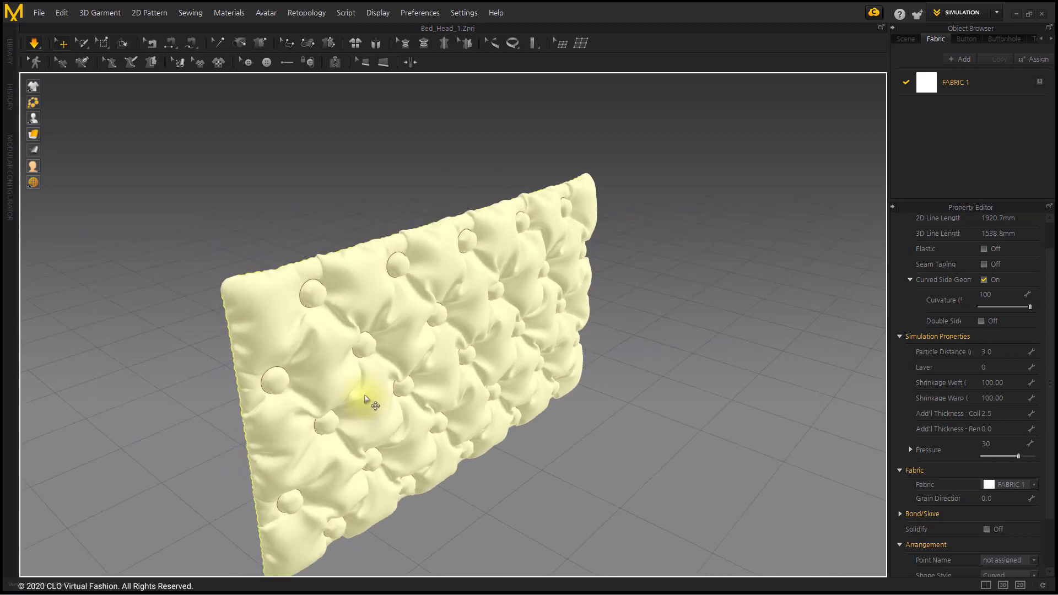
{"action": "left_click", "coordinate": [1006, 446]}
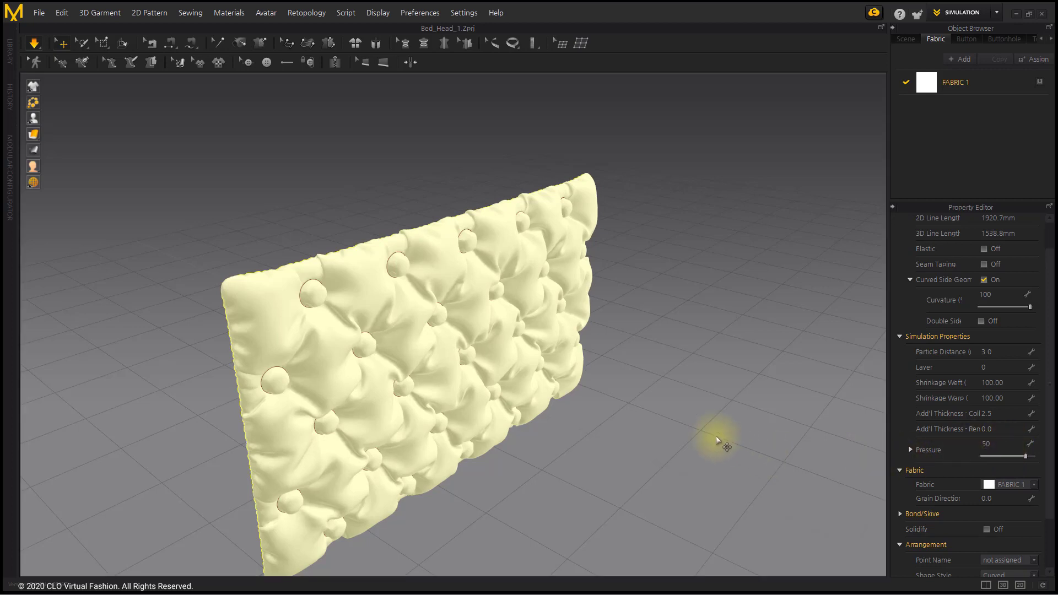
{"action": "right_click_drag", "start_coordinate": [671, 407], "coordinate": [625, 378]}
{"action": "key", "text": "2"}
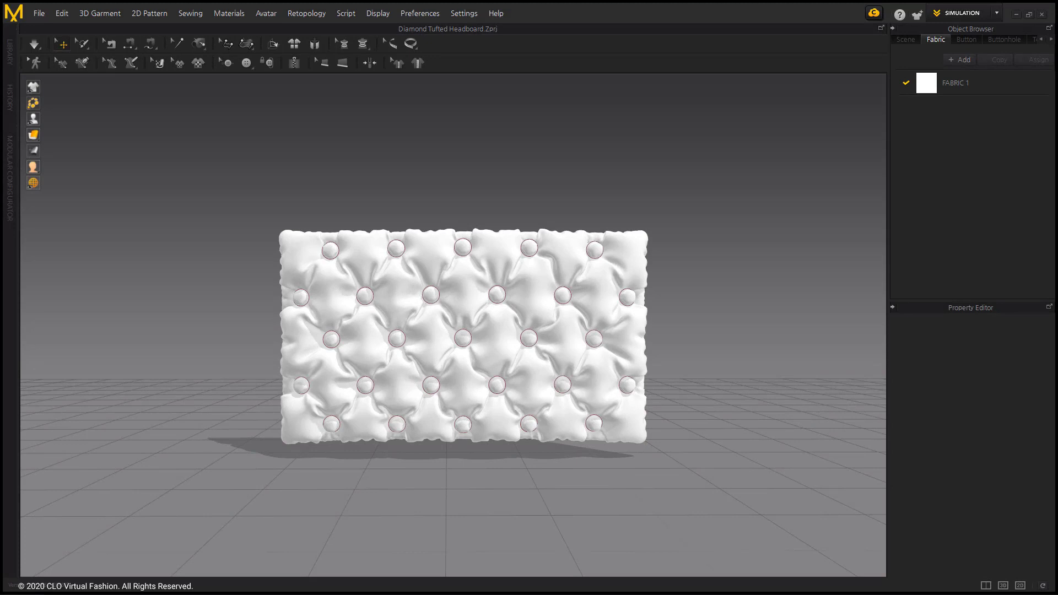
Inspect the finished diamond-tufted headboard from the front, the side and behind.
{"action": "right_click_drag", "start_coordinate": [293, 232], "coordinate": [279, 241]}
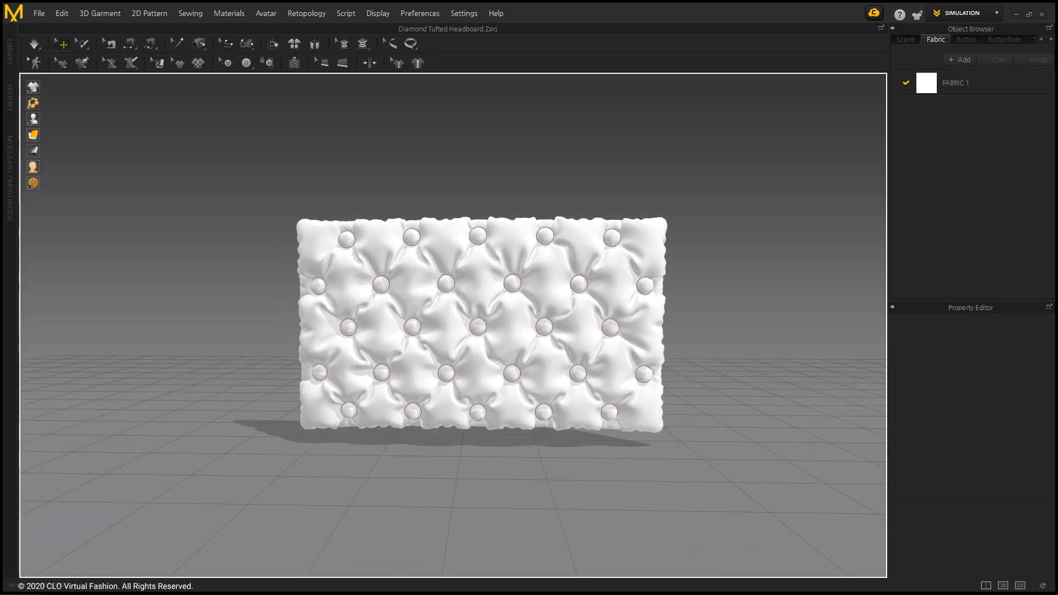
{"action": "key", "text": "2"}
{"action": "scroll", "coordinate": [452, 325], "scroll_direction": "up", "scroll_amount": 4}
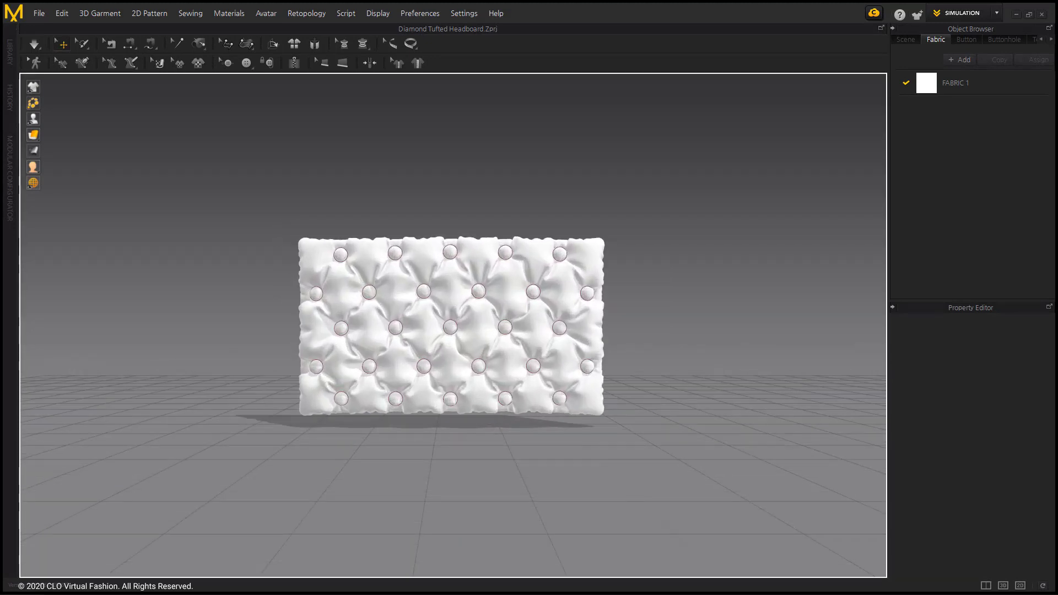
{"action": "right_click_drag", "start_coordinate": [496, 326], "coordinate": [384, 337]}
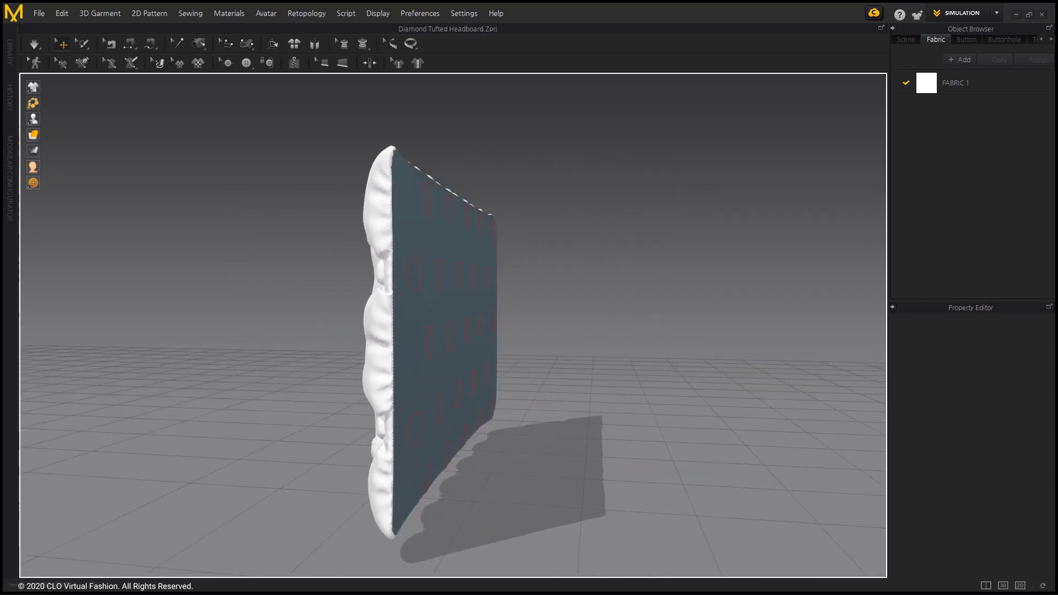